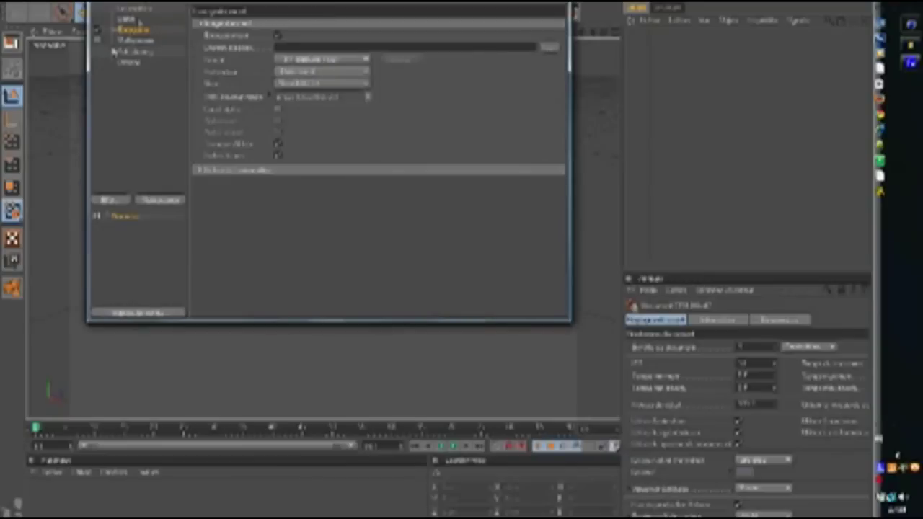
Set the render output size to the 1440 x 900 screen preset
left_click(134, 19)
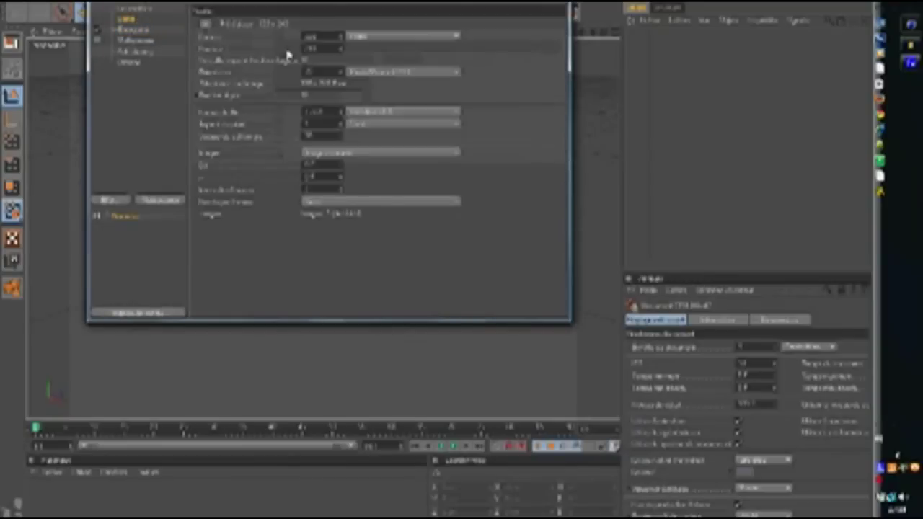
left_click(205, 26)
mouse_move(214, 38)
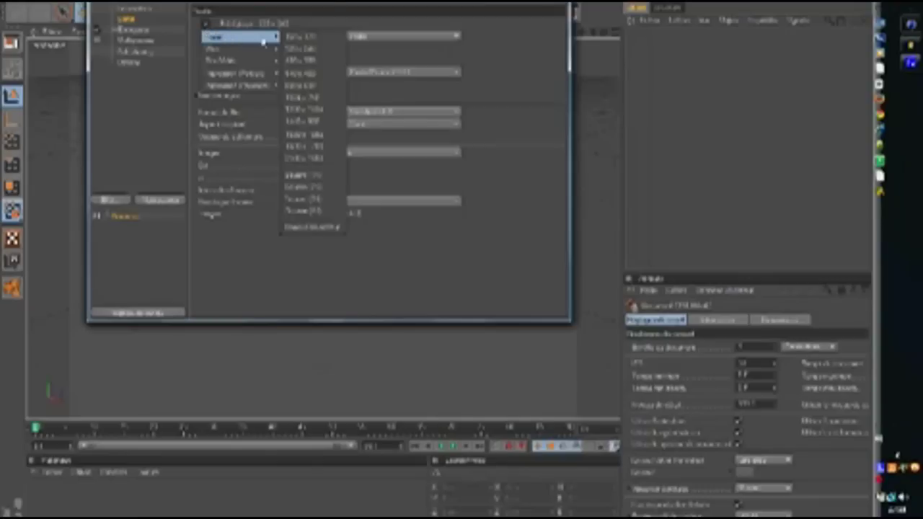
left_click(306, 124)
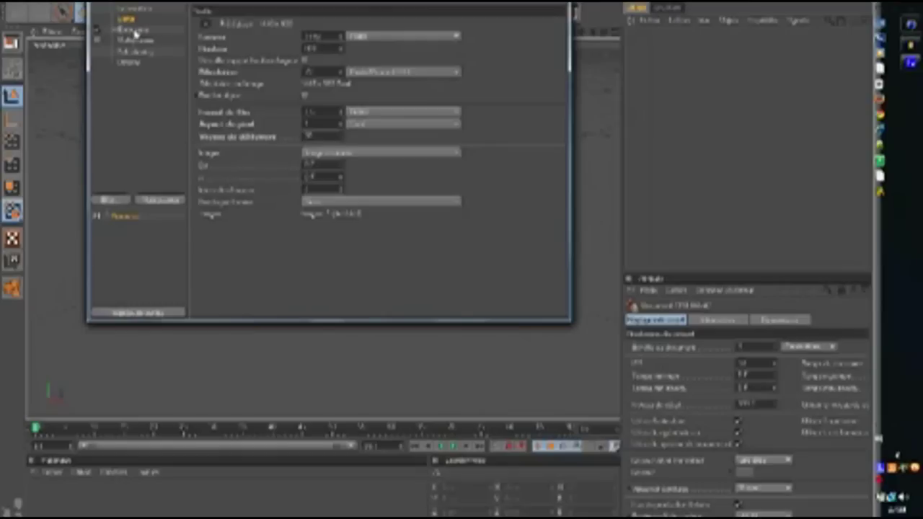
Set the file format for the saved render image to PNG
left_click(134, 30)
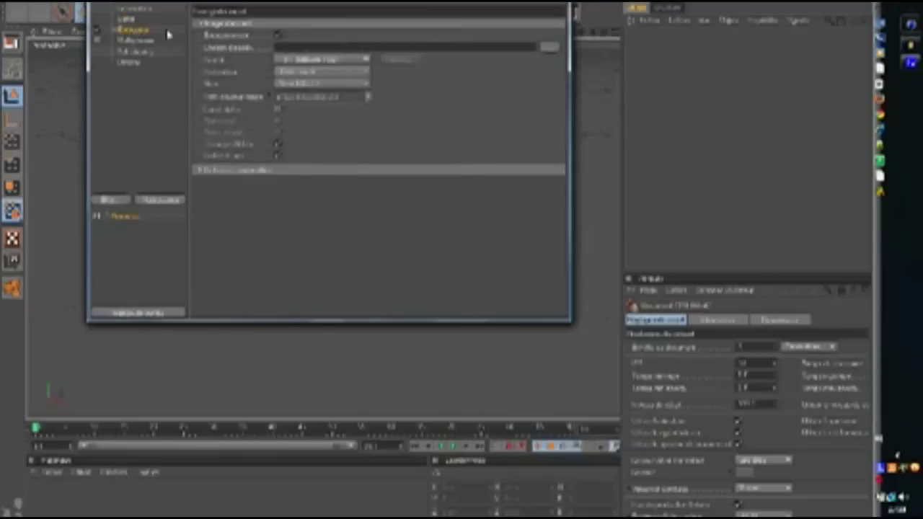
left_click(287, 62)
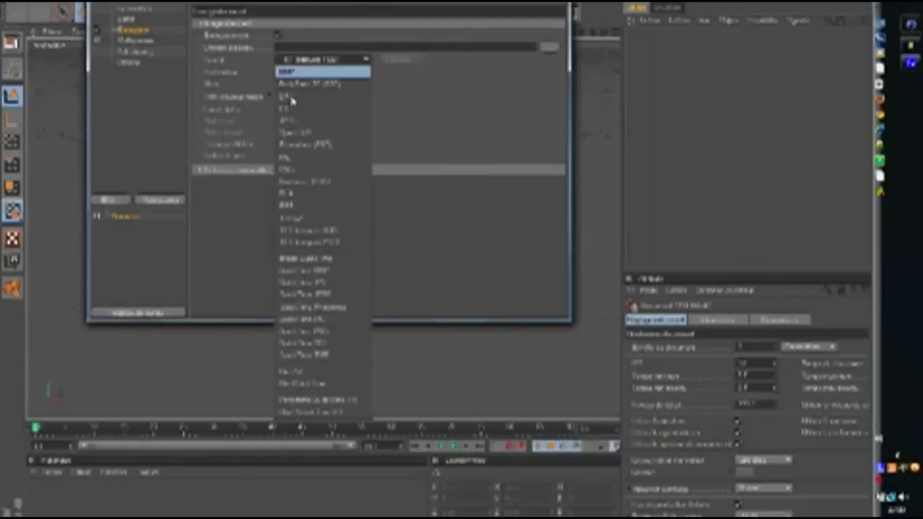
left_click(301, 170)
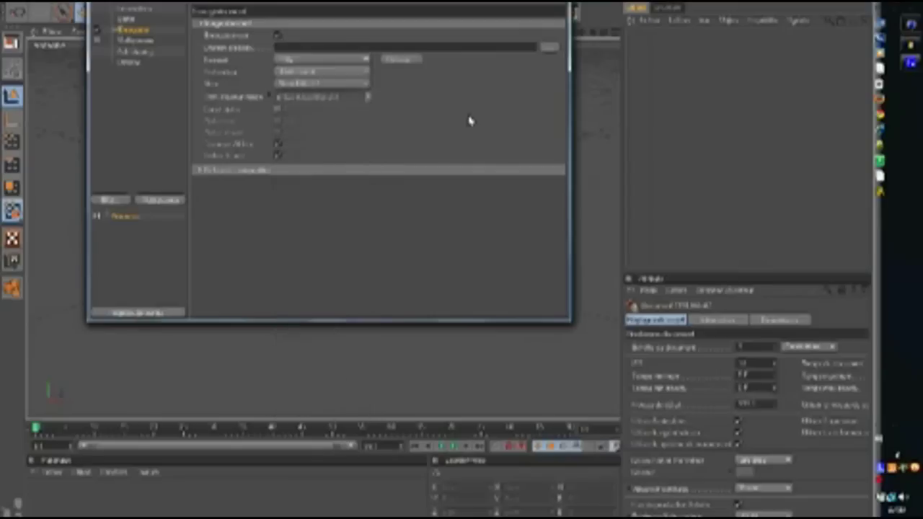
Specify the save location and file name for the rendered image, and close the render settings
left_click(551, 48)
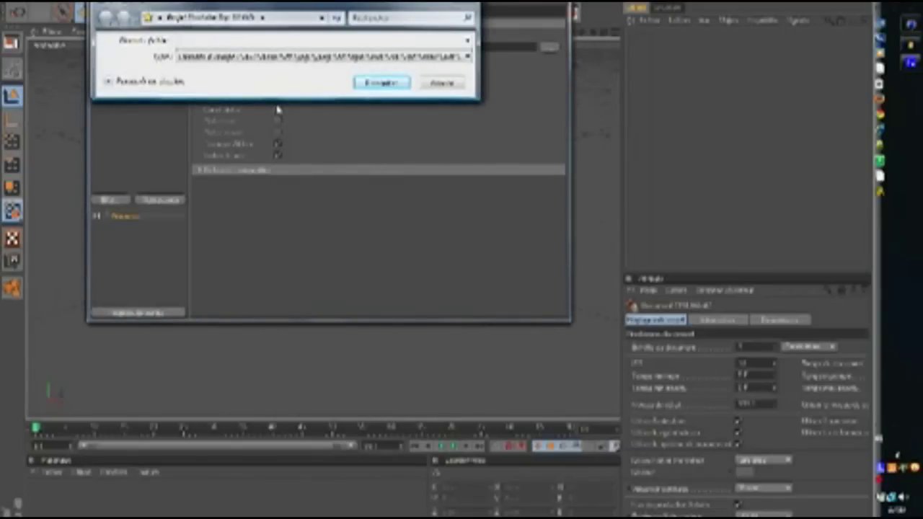
type("r")
key("BackSpace")
type("on")
key("Return")
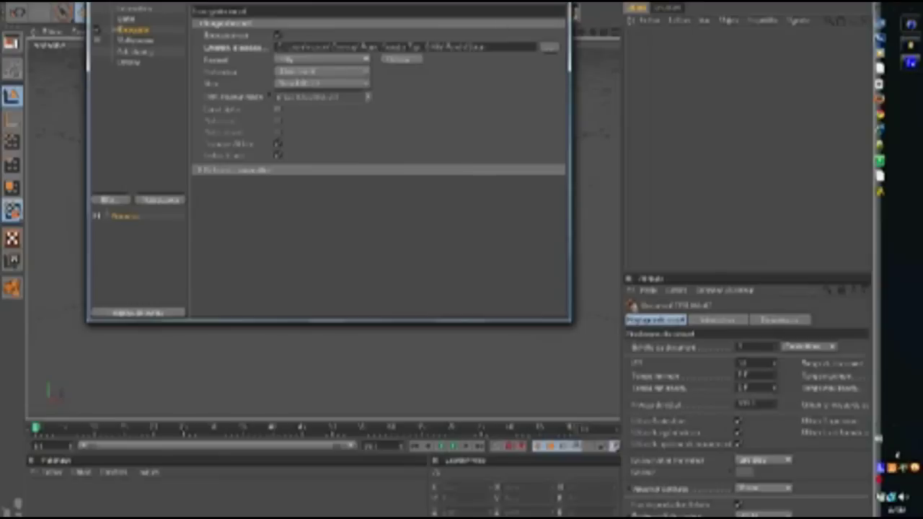
key("alt+F4")
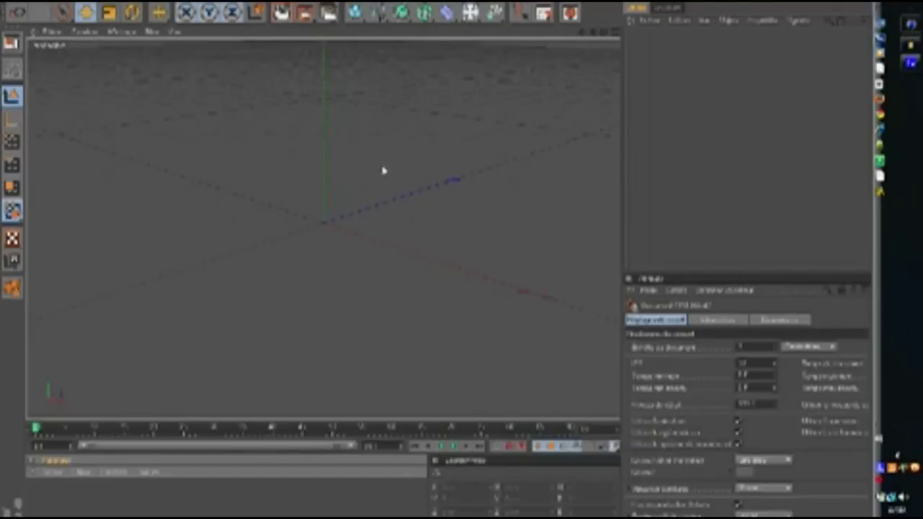
Add a MoText object to the scene and replace its default text with "Sadifull"
left_click(350, 2)
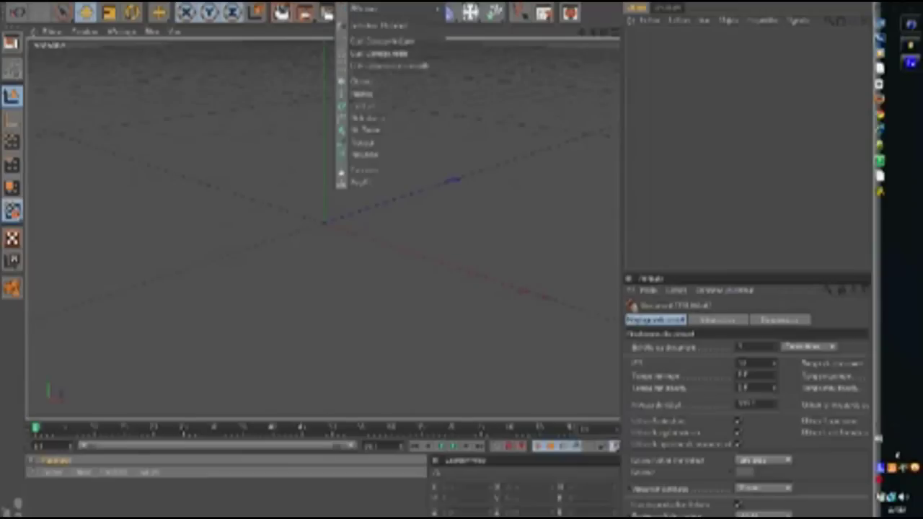
left_click(365, 129)
mouse_move(438, 266)
left_mouse_down()
mouse_move(395, 264)
mouse_move(437, 266)
left_mouse_up()
left_click_drag(387, 225, 382, 220)
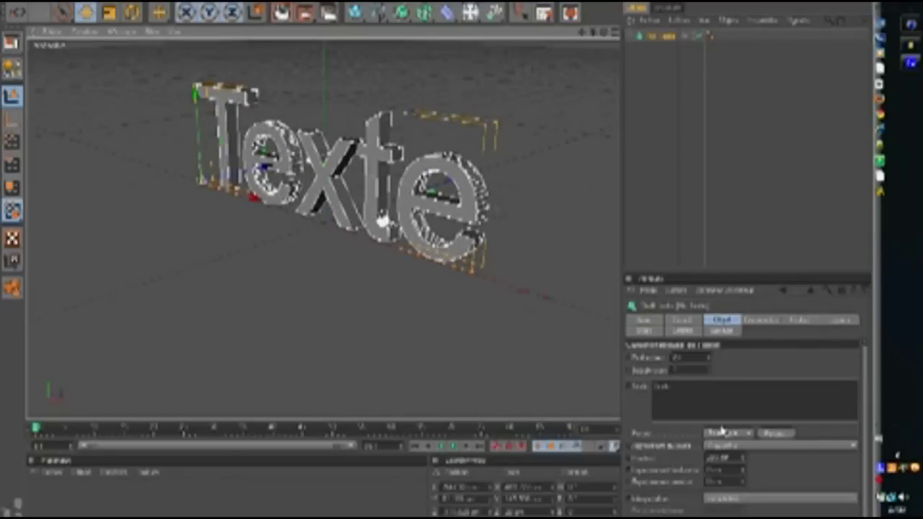
left_click_drag(672, 387, 653, 389)
key("BackSpace")
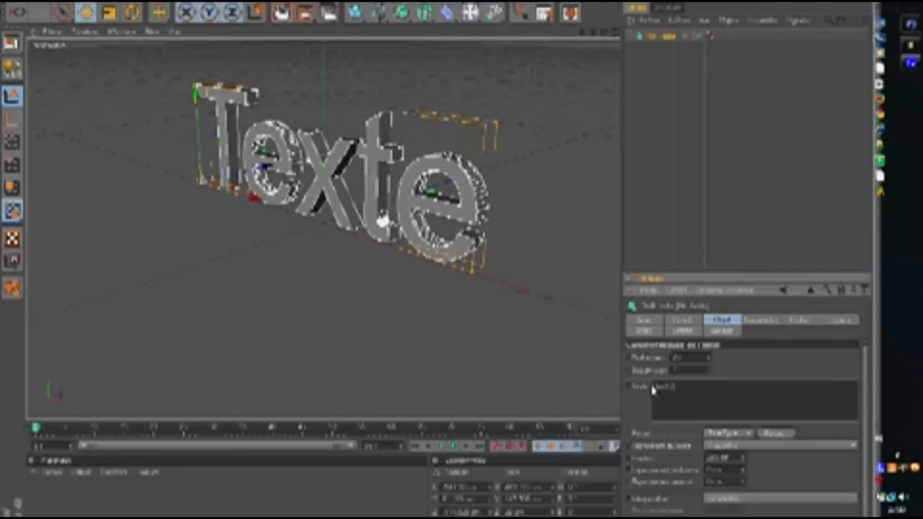
left_click(634, 409)
Change the 3D text's font to a futuristic typeface with wide, rounded letters
left_click(777, 437)
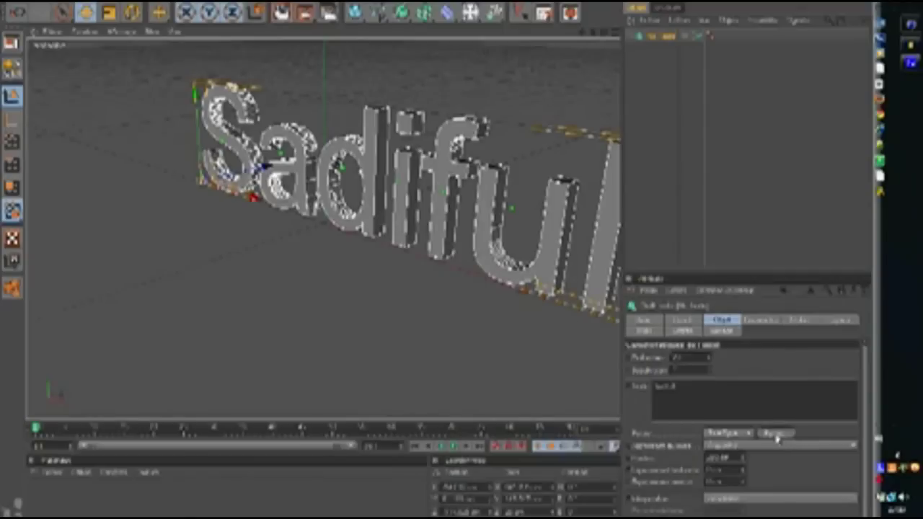
left_click_drag(110, 111, 111, 123)
scroll(101, 126, "down", 6)
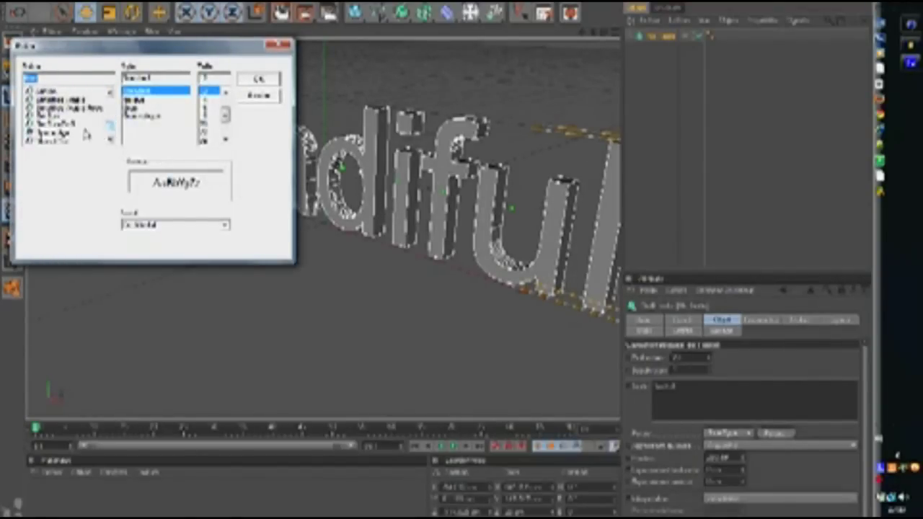
left_click(86, 134)
left_click(258, 79)
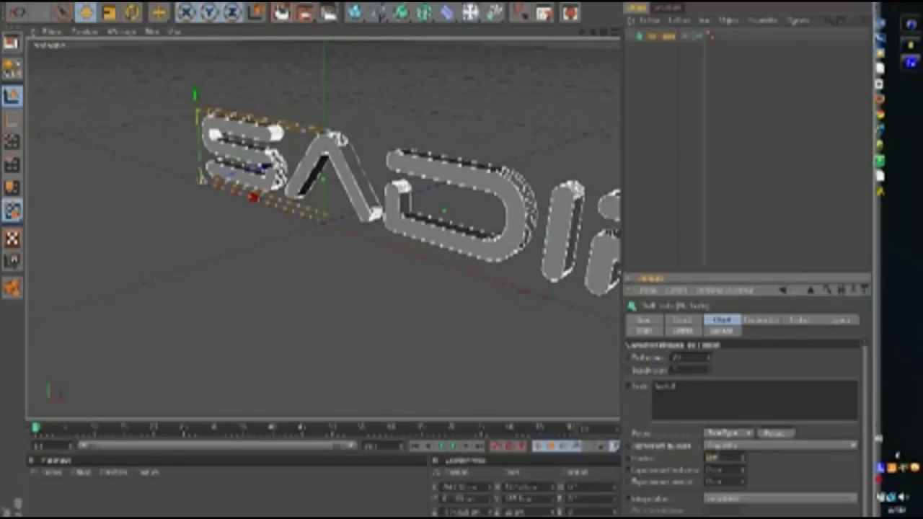
Set the text's height to 100 and shift it along the X axis so the whole word fits in the view
type("100")
key("Return")
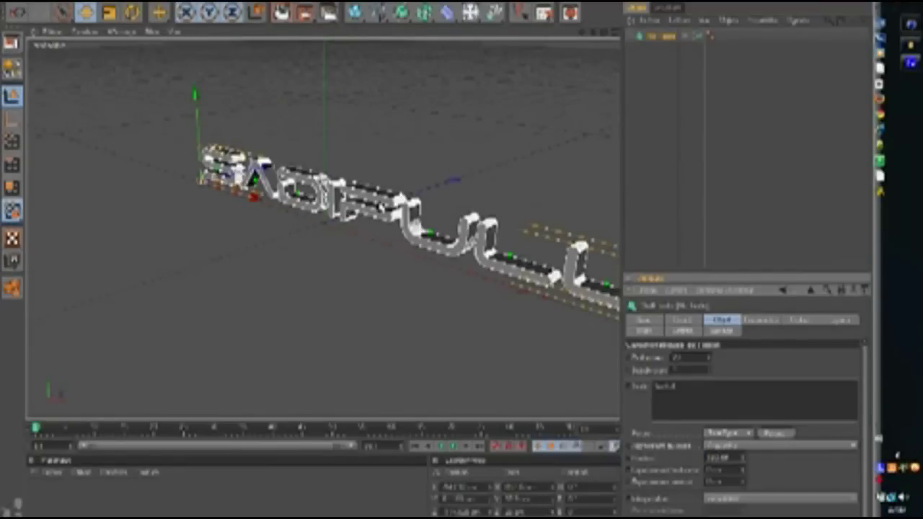
left_click_drag(254, 195, 165, 178)
mouse_move(435, 264)
left_mouse_down()
mouse_move(463, 273)
mouse_move(437, 266)
left_mouse_up()
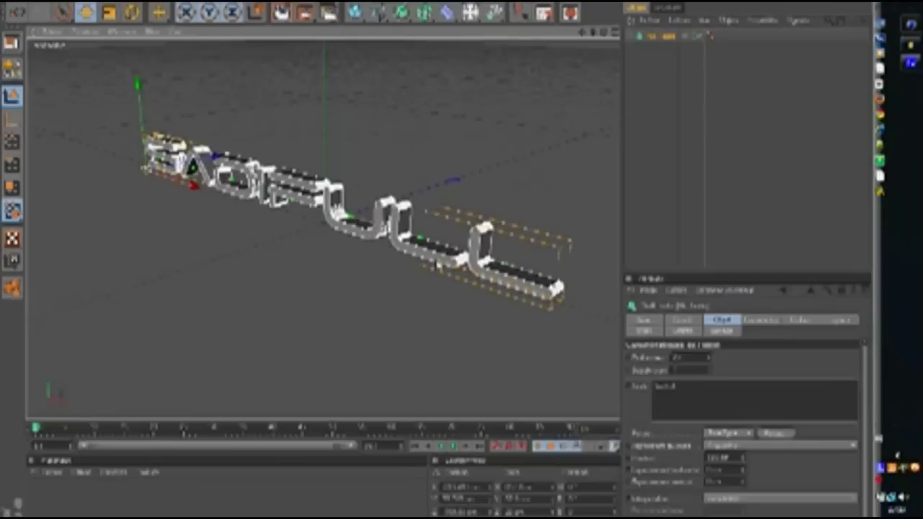
left_click(361, 288)
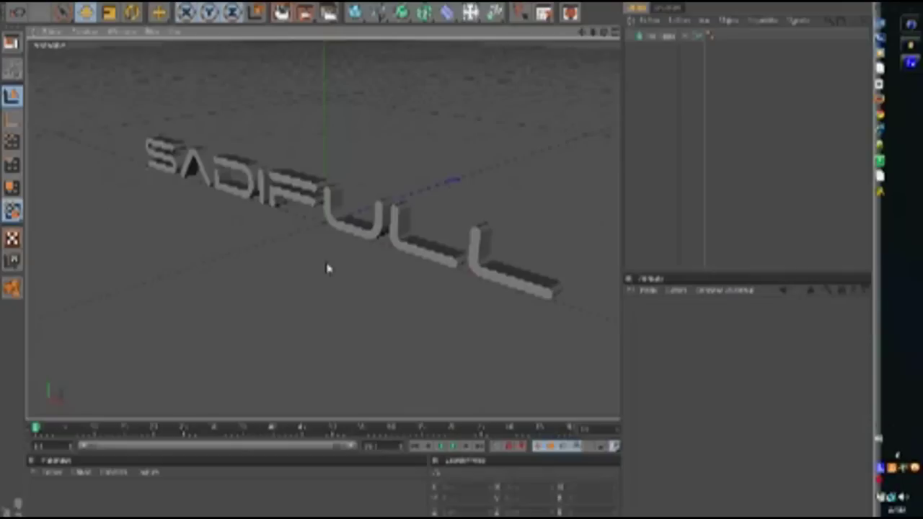
Add a pyramid primitive and position it behind and above the middle of the text
left_click(357, 15)
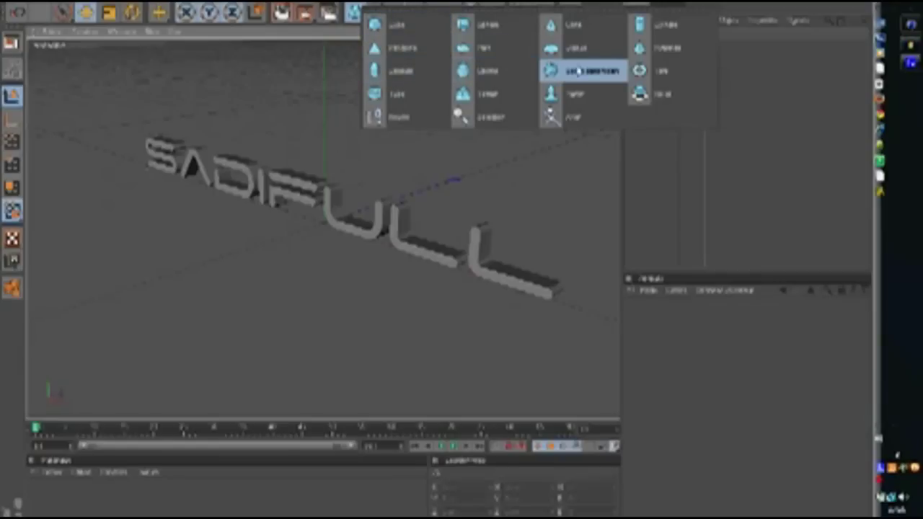
left_click(626, 69)
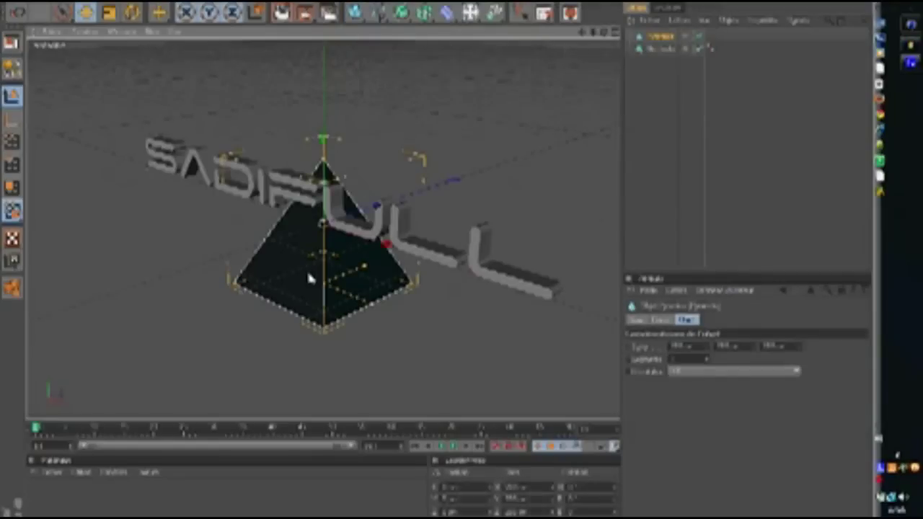
left_click_drag(453, 232, 433, 243)
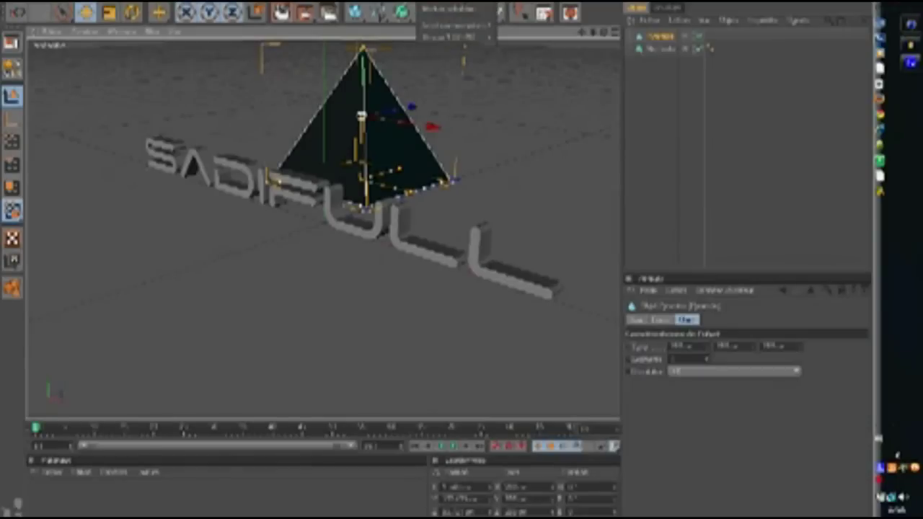
Break the pyramid into fragments with the Thrausi plugin's default settings, and expand the resulting group of pieces
mouse_move(442, 37)
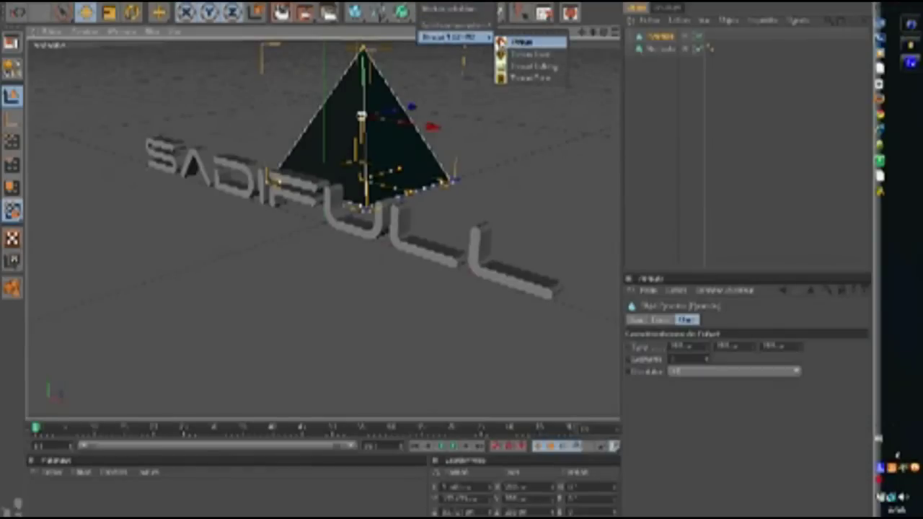
left_click(521, 41)
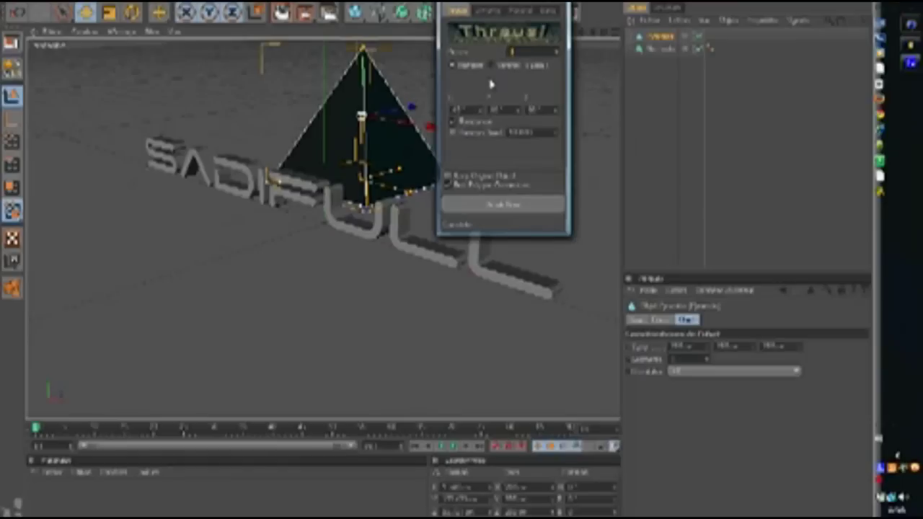
left_click(479, 208)
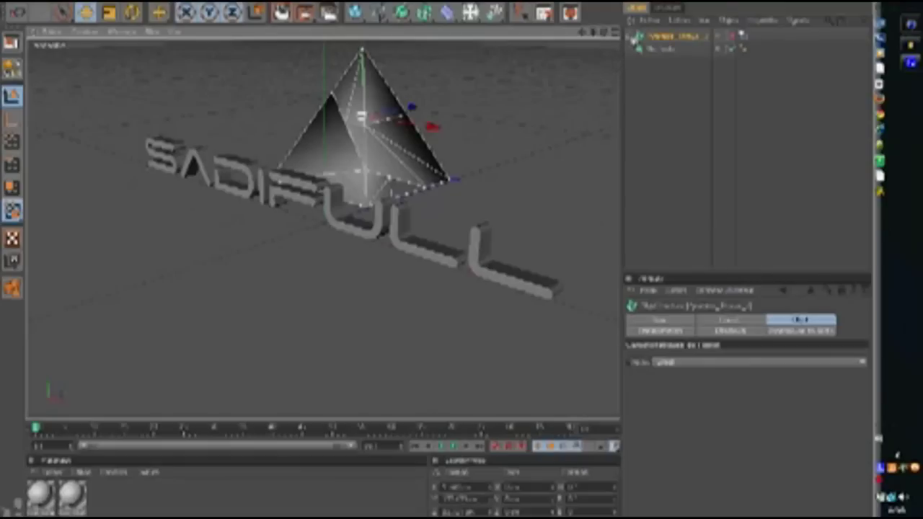
left_click(634, 37)
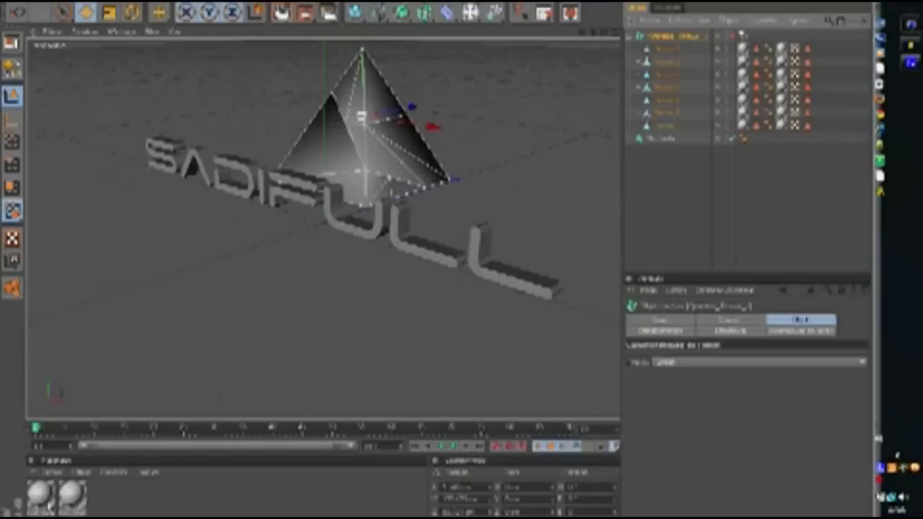
Open the first fragment material for editing and set its base color to bright red
double_click(43, 496)
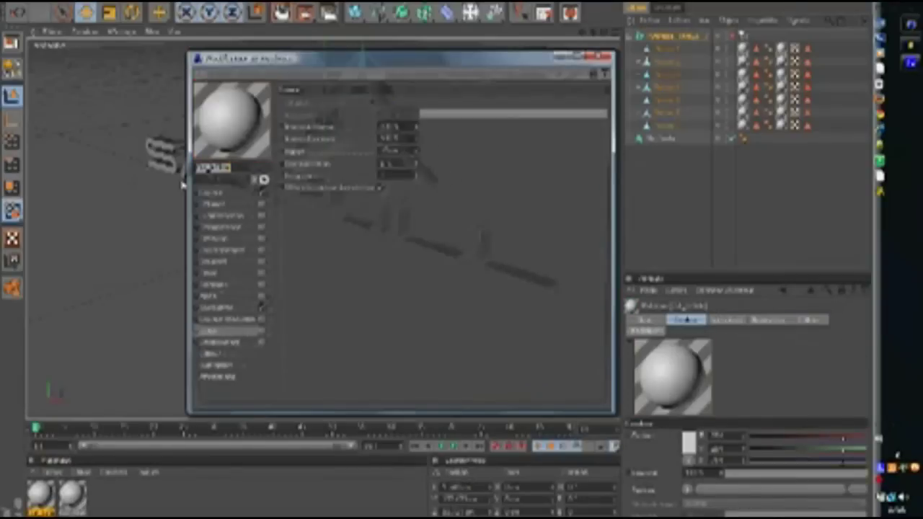
left_click(230, 193)
left_click(343, 108)
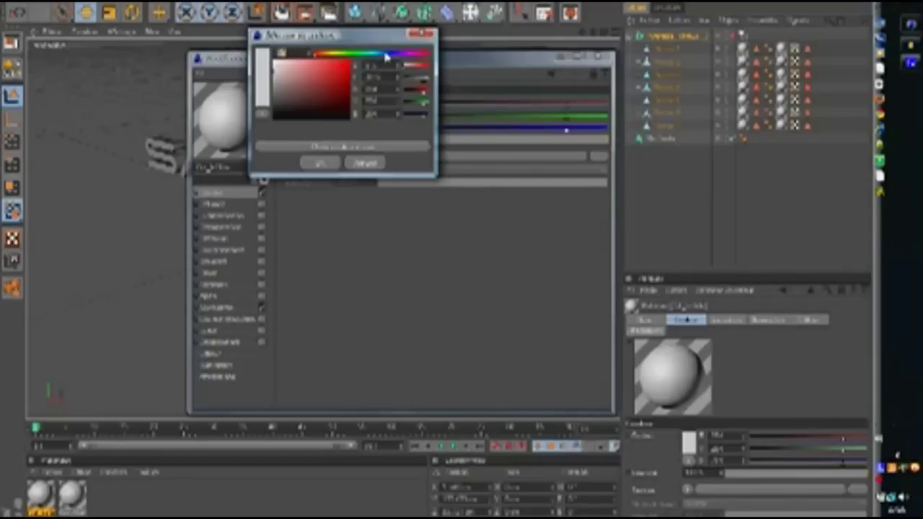
left_click_drag(297, 95, 354, 58)
left_click(322, 163)
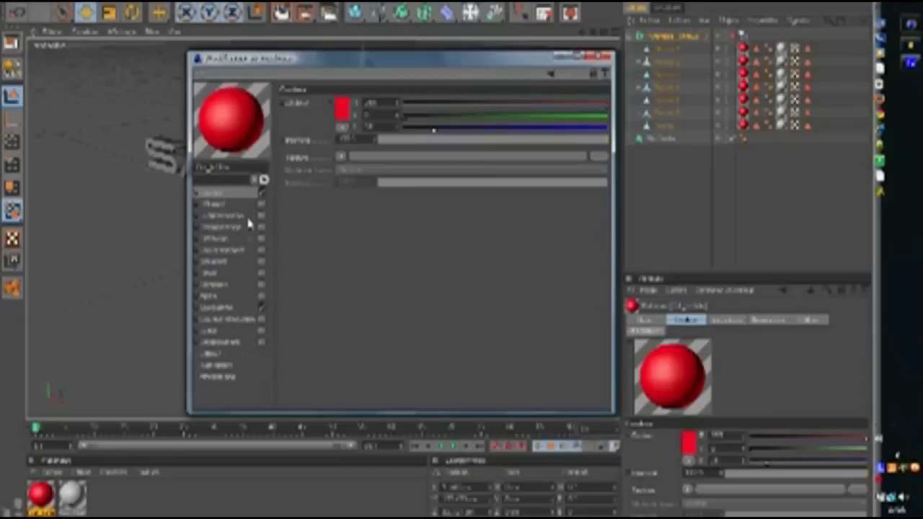
Enable reflection on the red material at about 20% intensity with a Fresnel texture, and turn on its glow
left_click(260, 239)
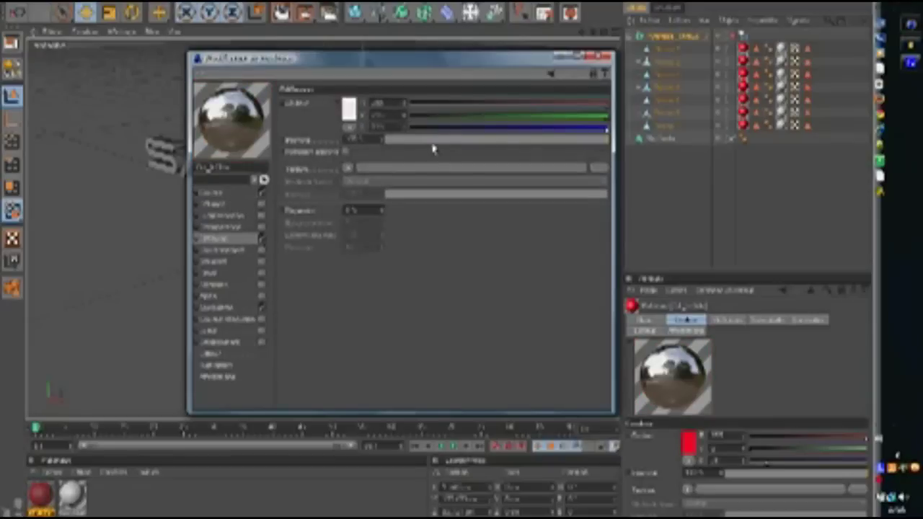
left_click(432, 141)
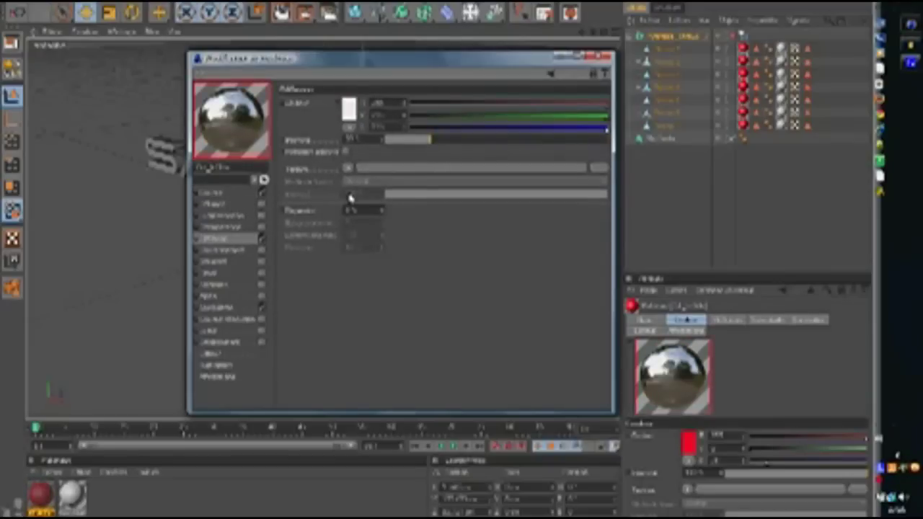
left_click(346, 170)
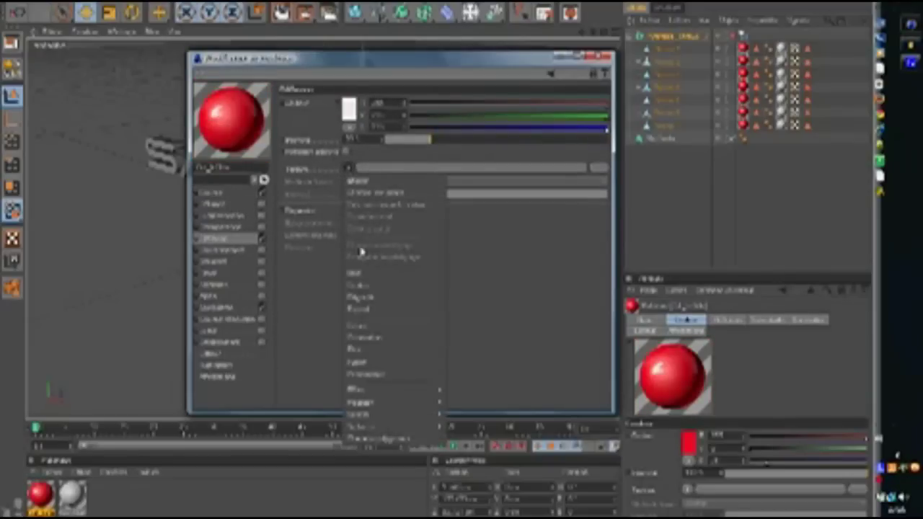
left_click(378, 311)
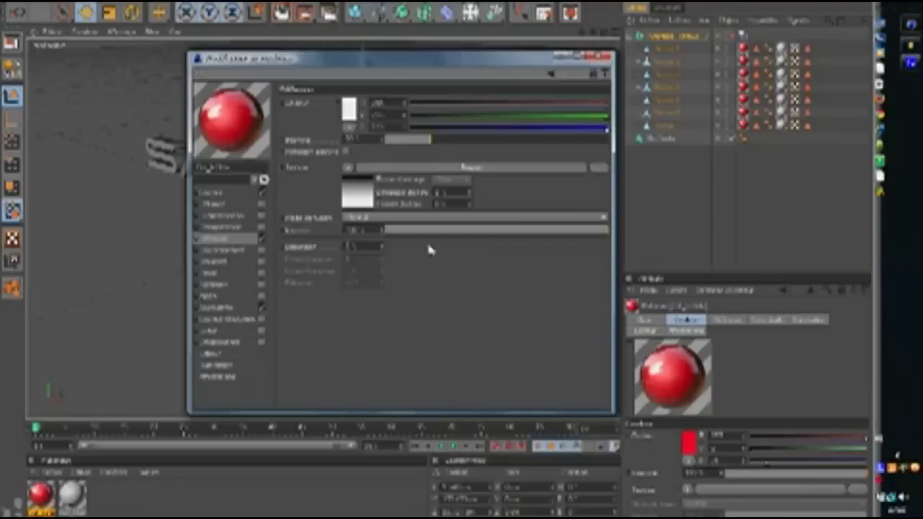
left_click(261, 332)
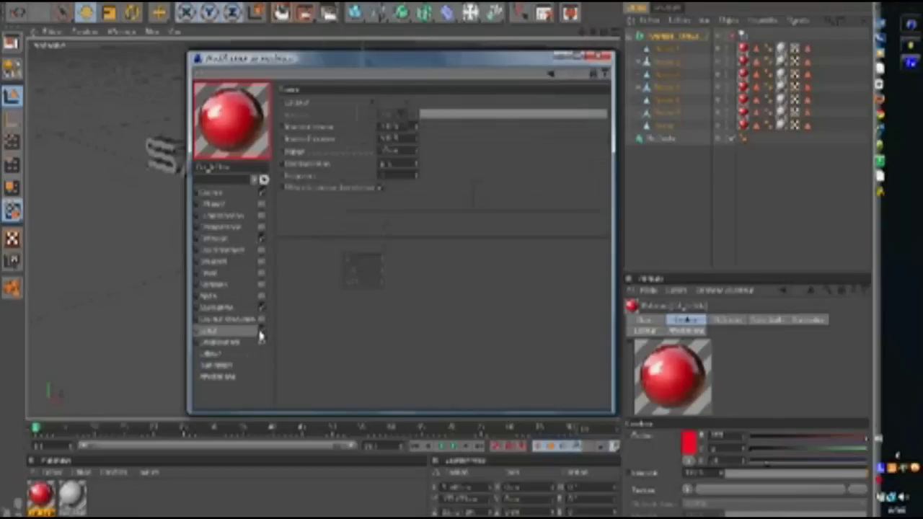
left_click(602, 59)
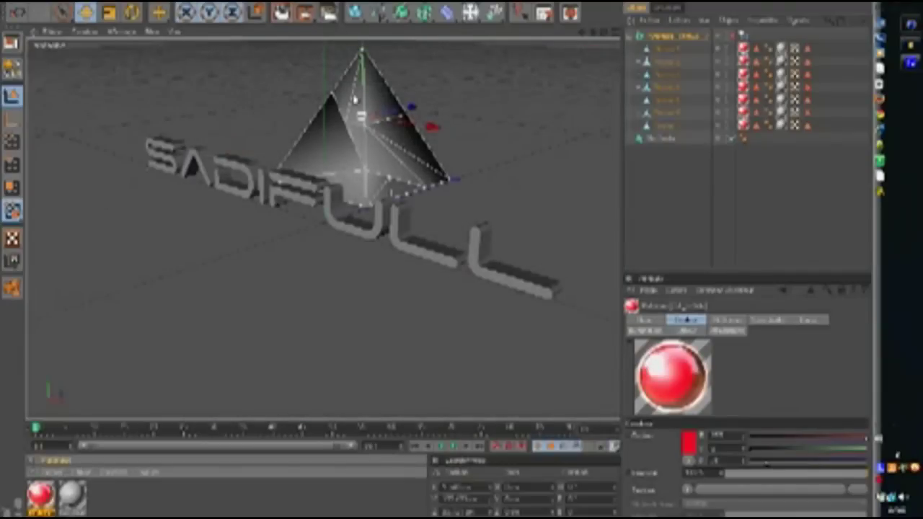
Move the fractured pyramid along the X axis until it stands behind the text's last letters
left_click_drag(375, 96, 433, 101)
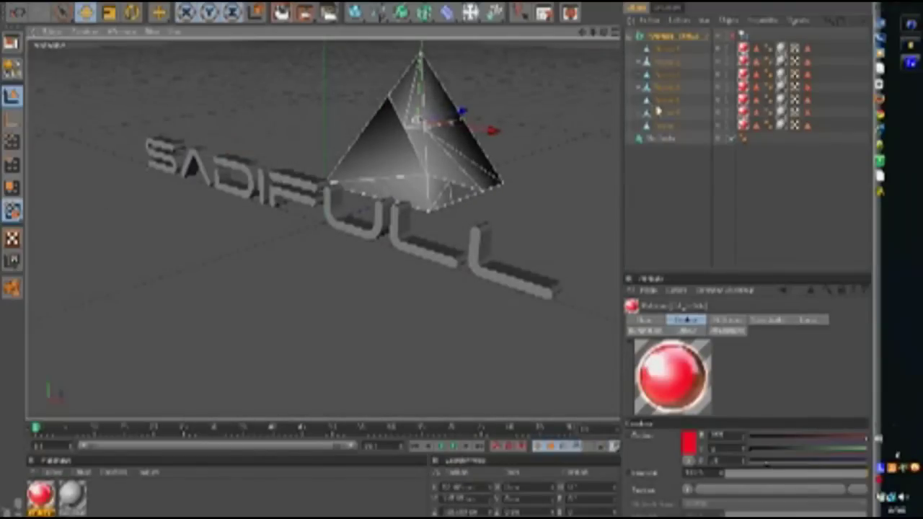
Pull the lower-right fragment out of the pyramid and place it in front of the text's last letters
left_click(671, 54)
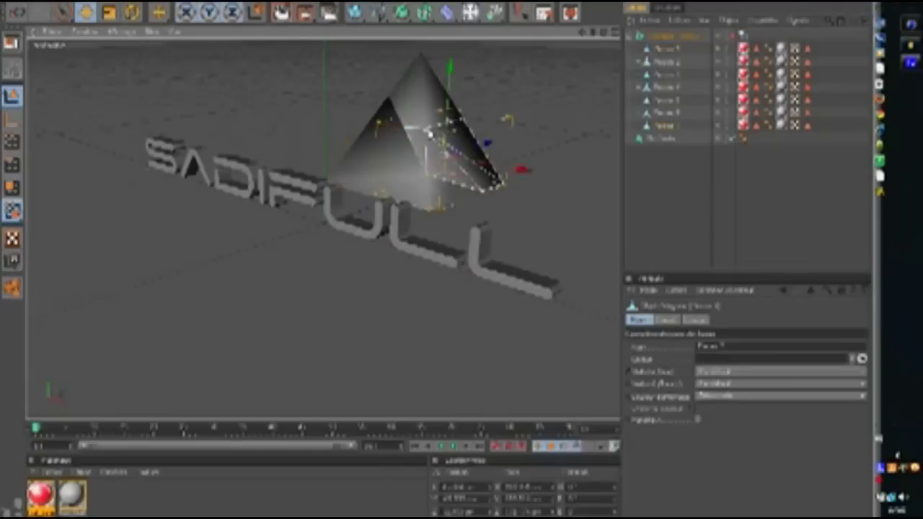
left_click_drag(458, 150, 487, 142)
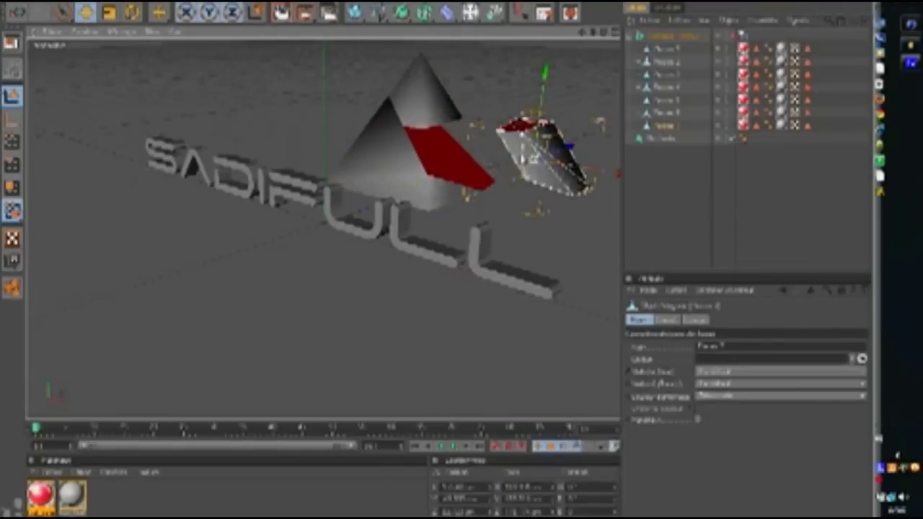
mouse_move(436, 264)
left_mouse_down()
mouse_move(425, 266)
mouse_move(439, 265)
left_mouse_up()
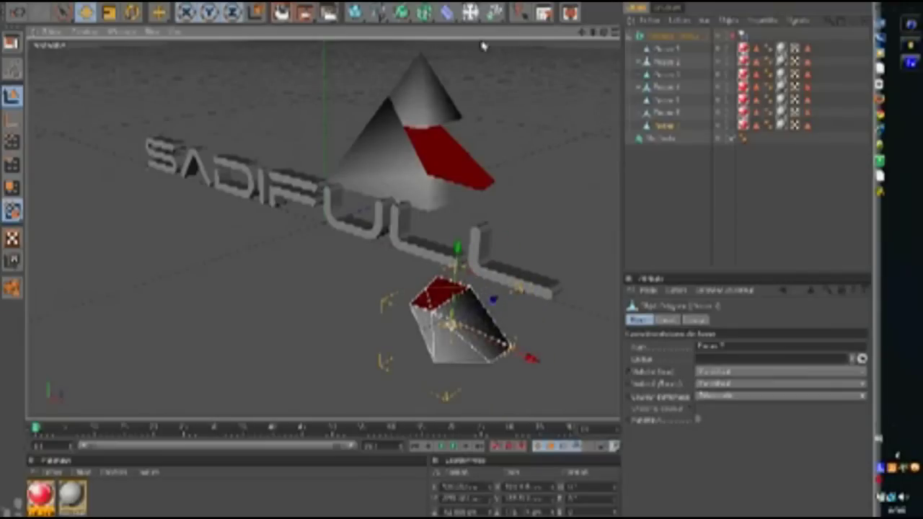
Move the pyramid's tip above the text's first letters and the small inner red fragment in front of them
left_click(458, 142)
left_click(426, 101)
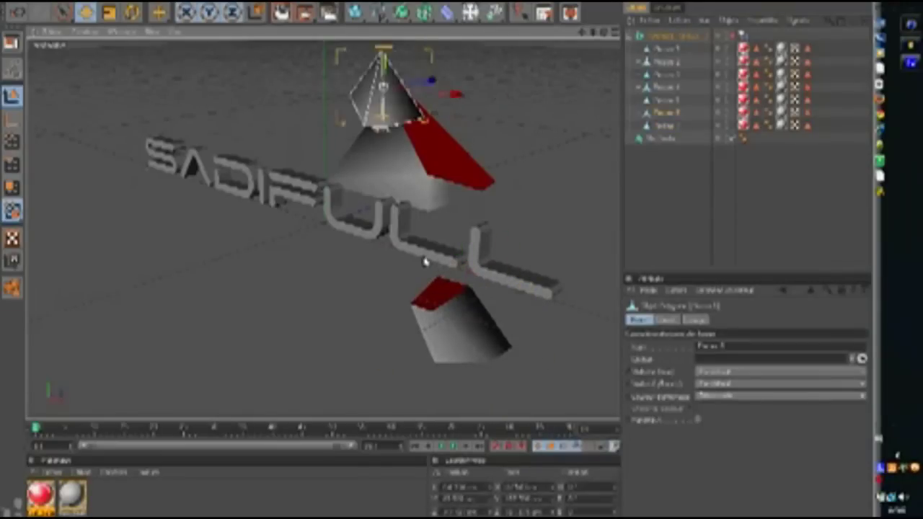
left_click(431, 147)
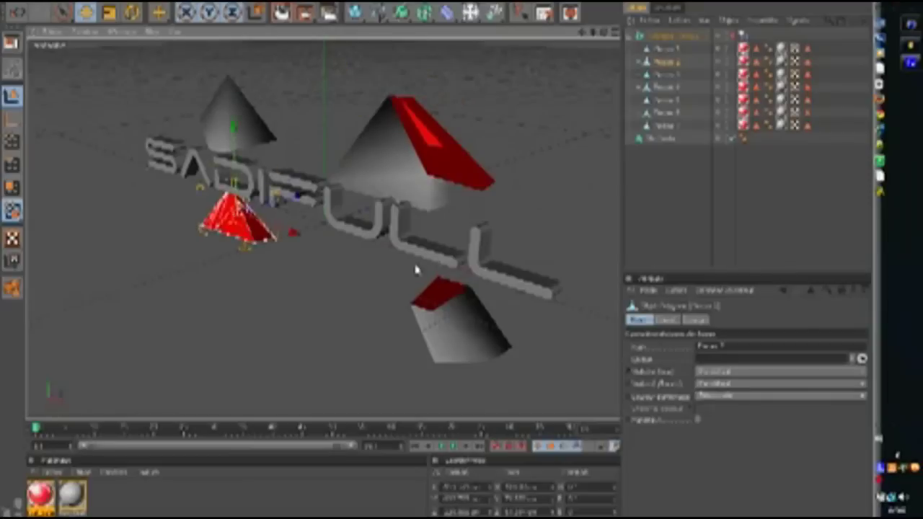
Place the long red fragment behind the final L and the large grey fragment in front of the text's middle letters
left_click(458, 180)
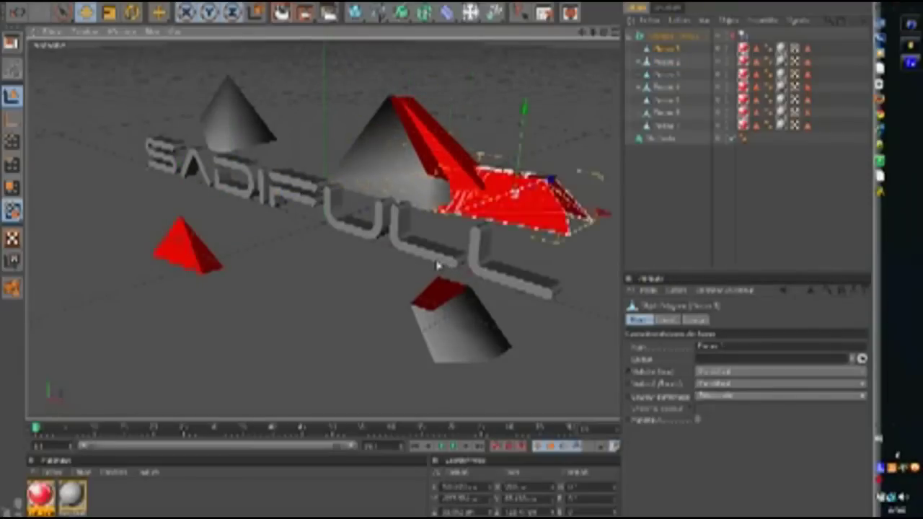
left_click(340, 158)
left_click(376, 168)
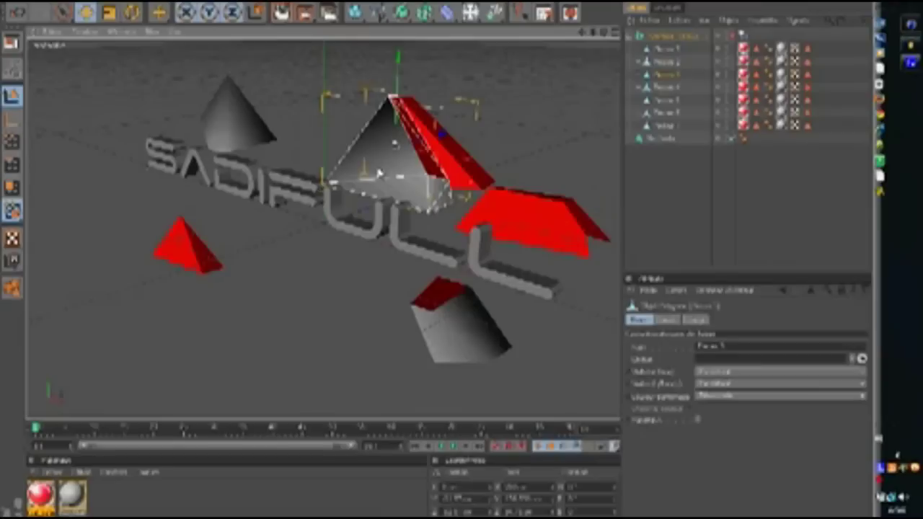
left_click_drag(376, 169, 437, 266)
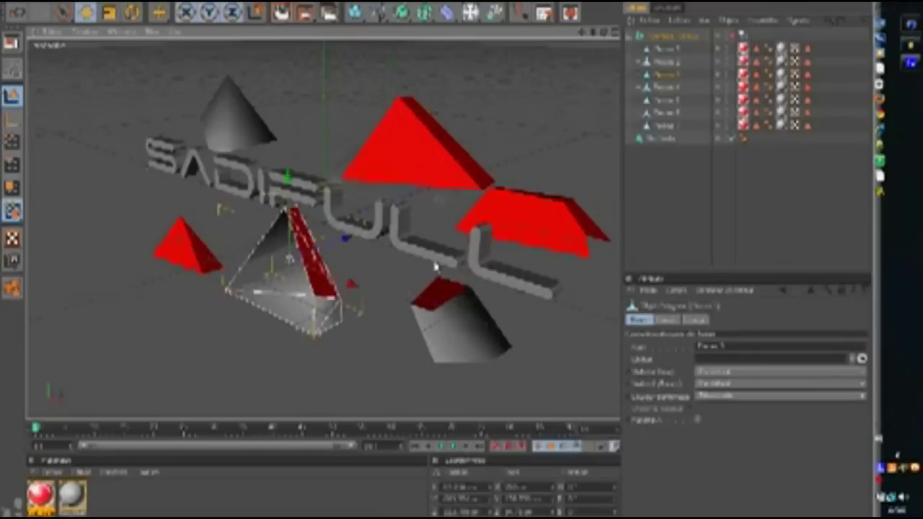
Place one remaining red fragment beyond the start of the text and the other behind its middle letters
left_click(399, 153)
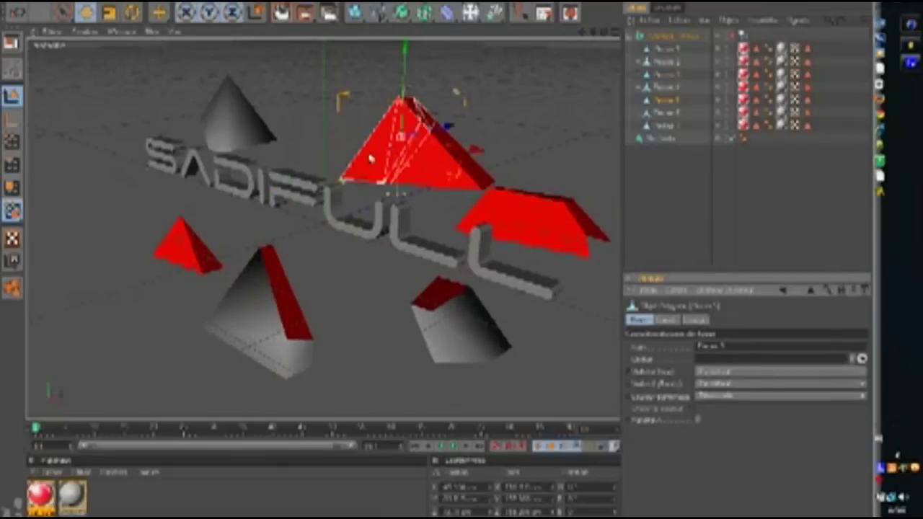
left_click_drag(370, 156, 437, 265)
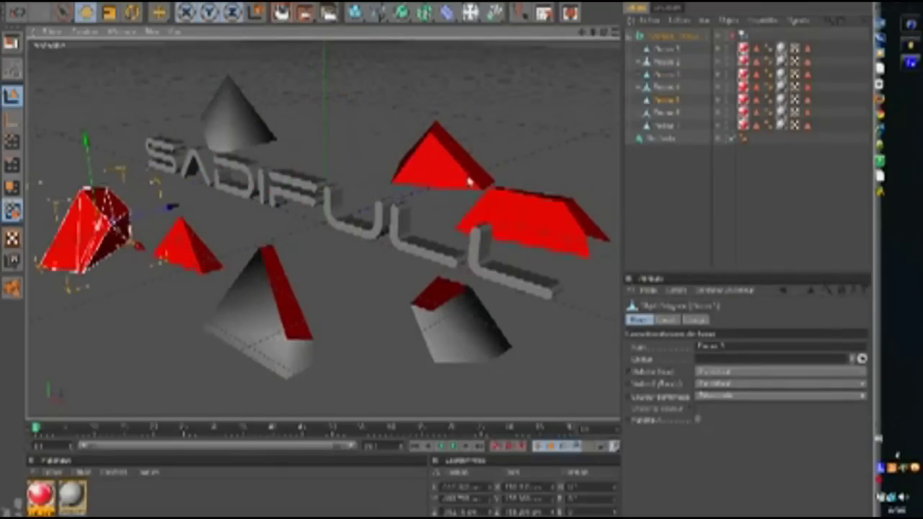
left_click(437, 171)
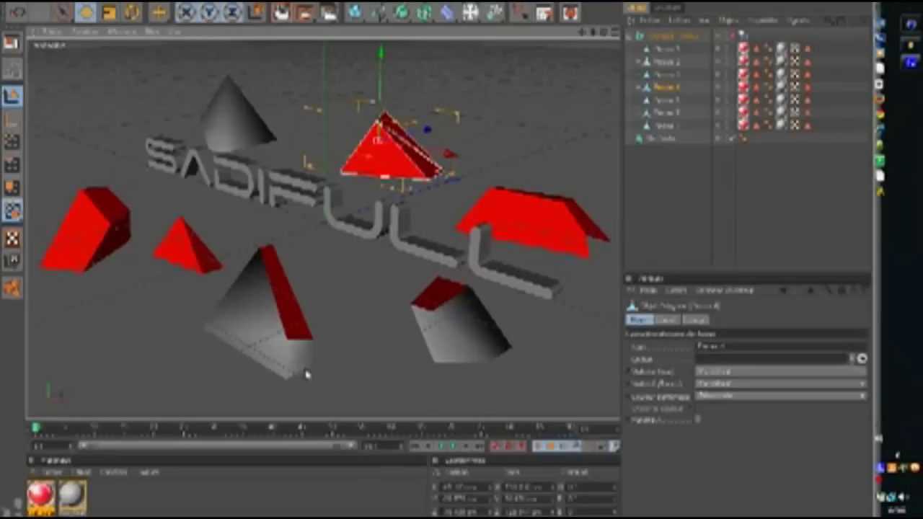
Bring the large front fragment, the small red fragment and the one beside the S closer to the text
left_click(264, 366)
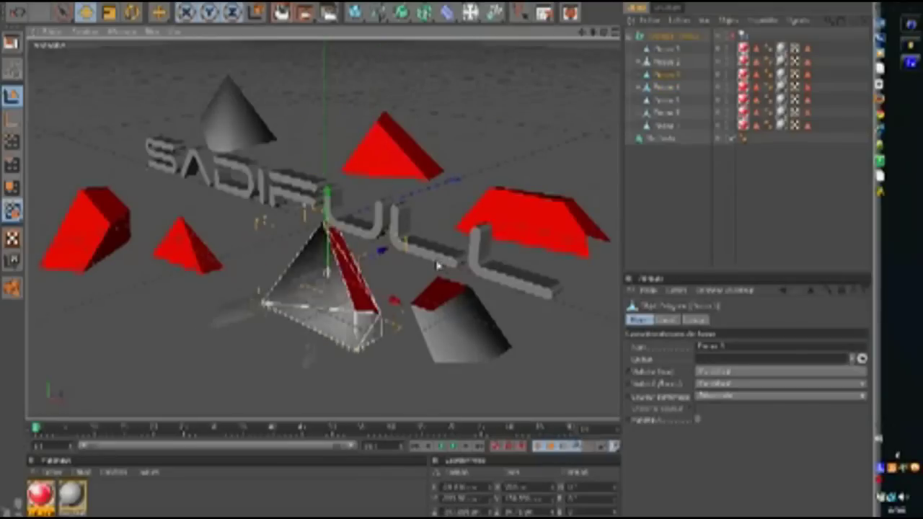
left_click(196, 258)
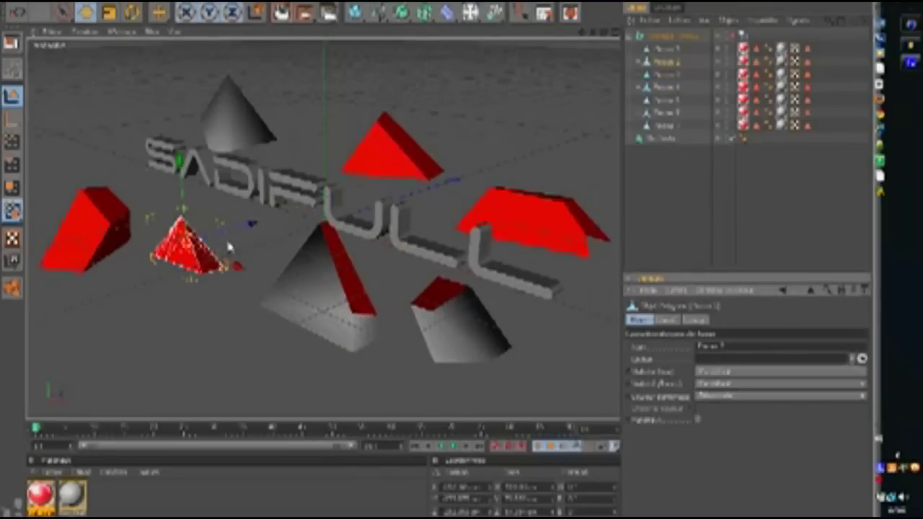
left_click_drag(241, 231, 280, 222)
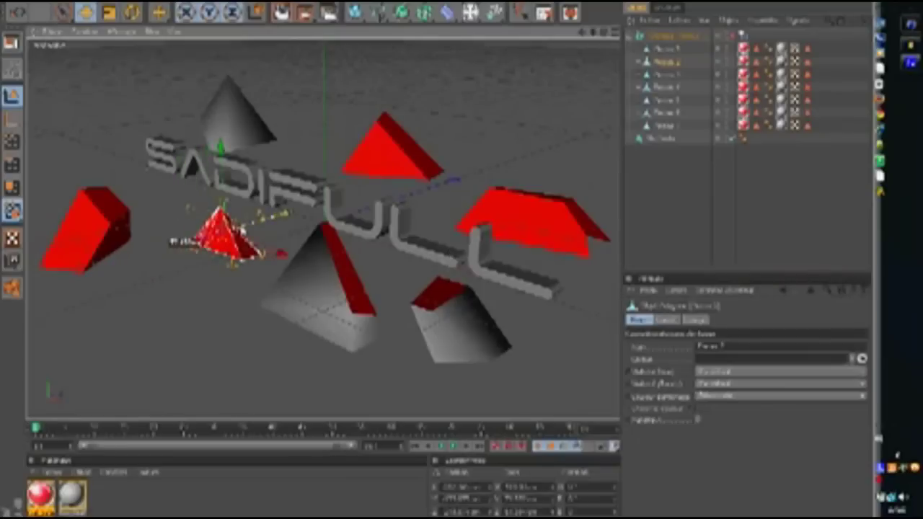
left_click(75, 263)
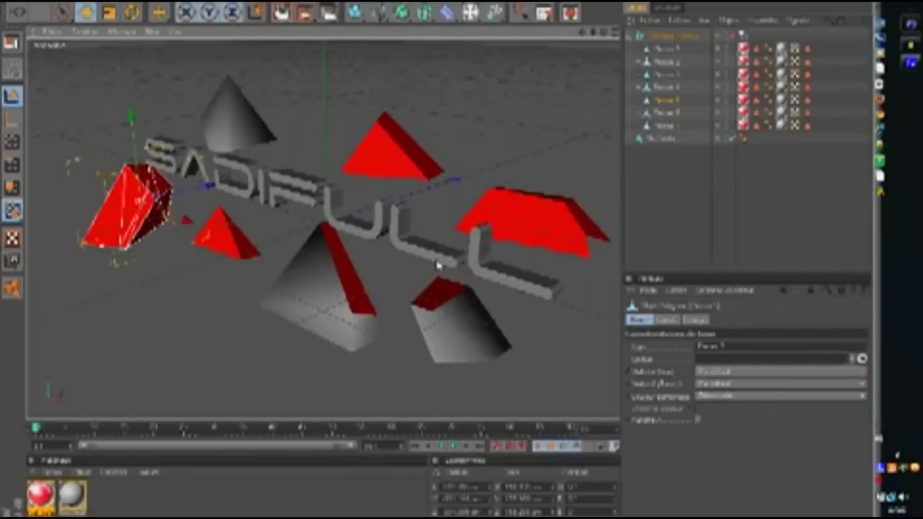
Adjust the three fragments behind the text so they sit close along its back side
left_click(231, 122)
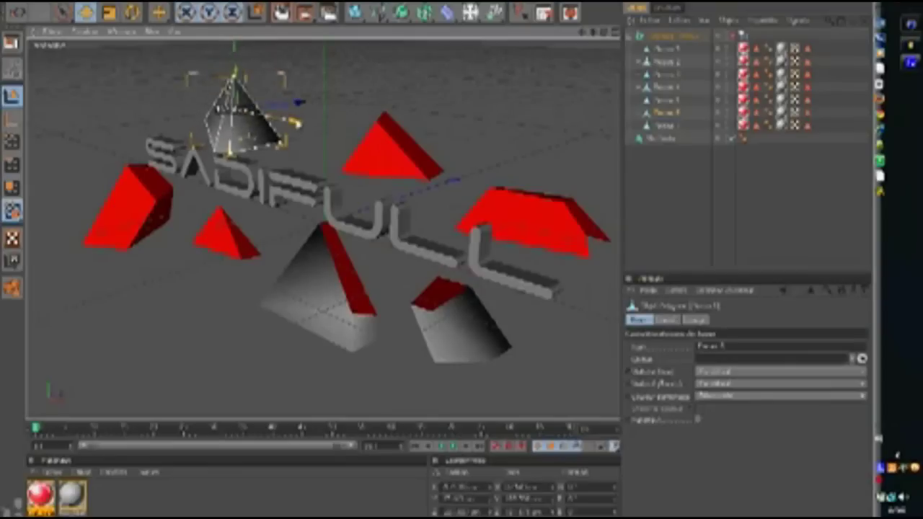
left_click(370, 144)
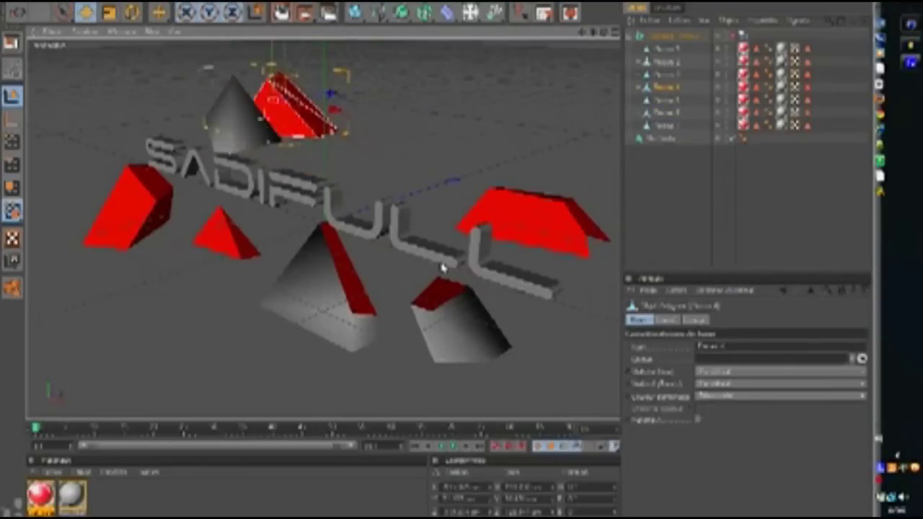
left_click(545, 233)
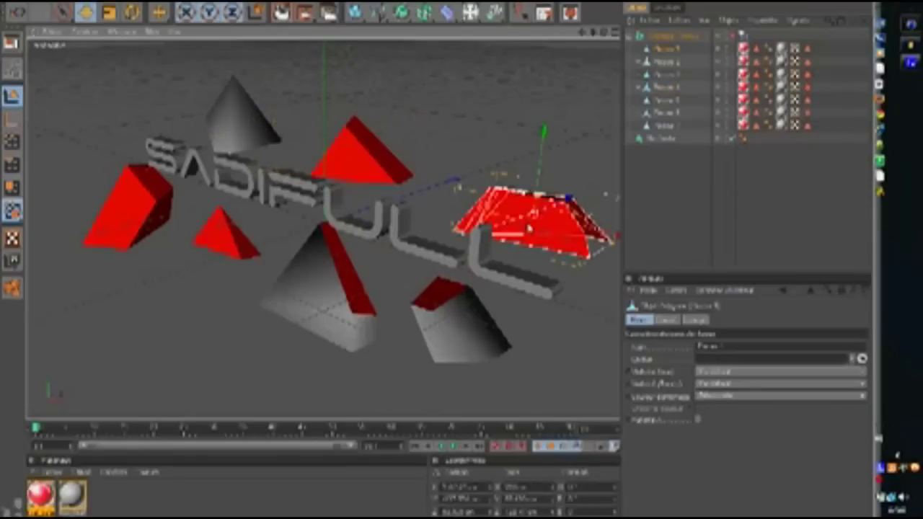
Nudge the two large front fragments closer to the letters and render the view
left_click(463, 353)
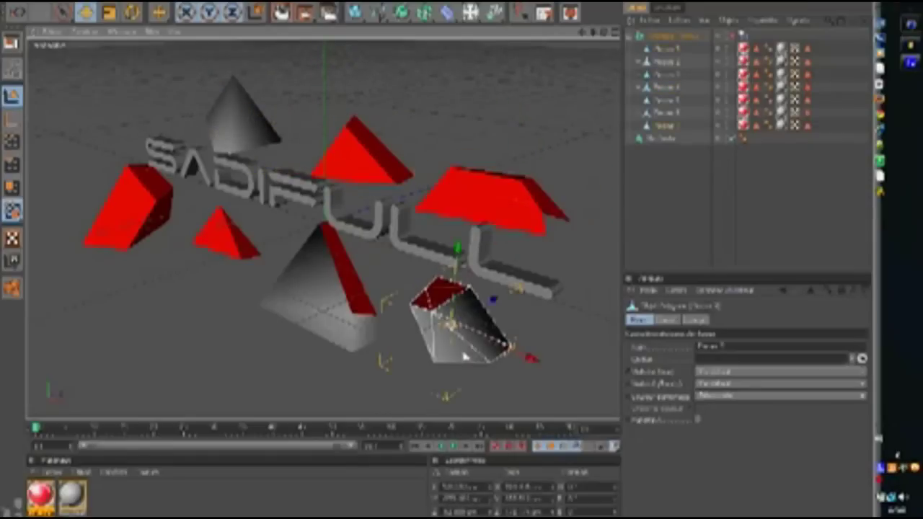
left_click_drag(445, 355, 457, 343)
left_click(304, 342)
left_click(323, 305)
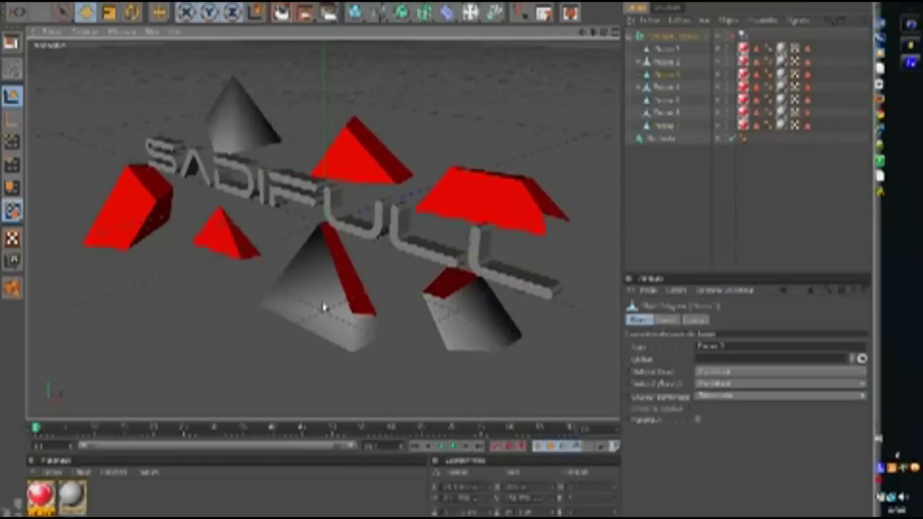
left_click(282, 13)
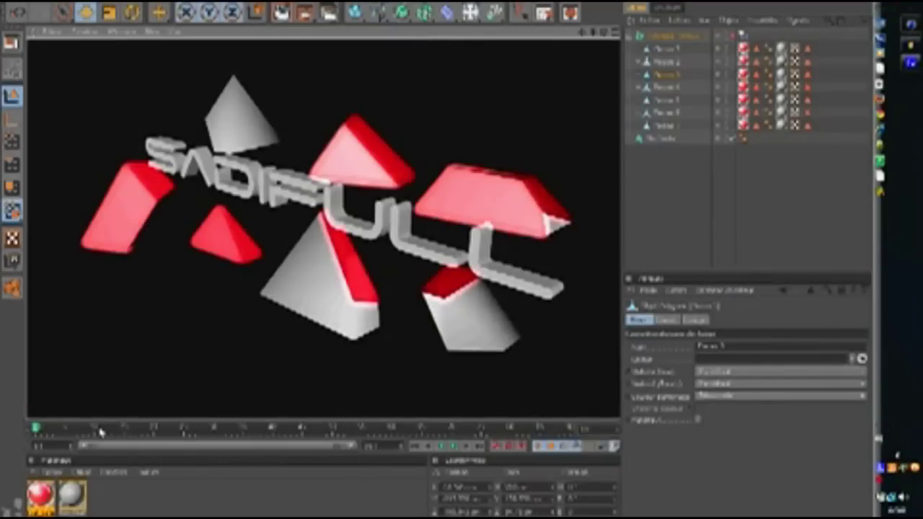
Open the grey fragment material for editing and set its base color to dark purple
left_click(783, 126)
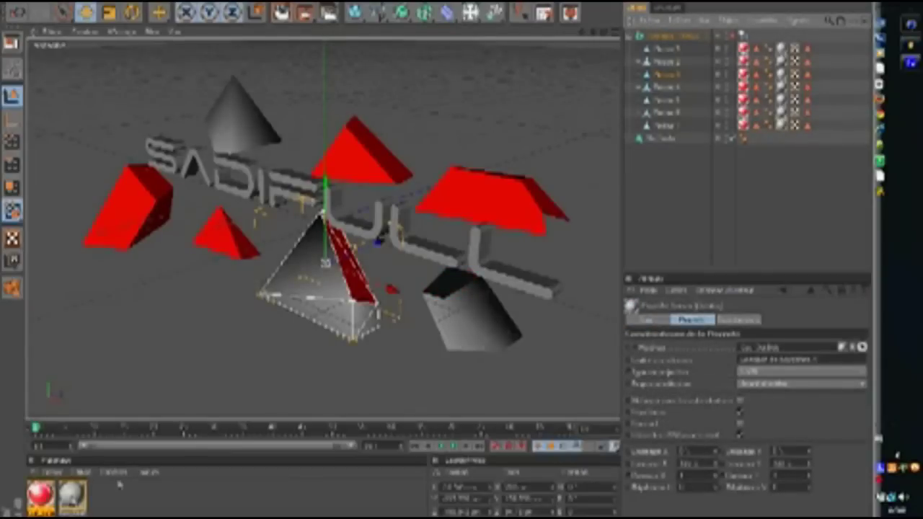
double_click(72, 496)
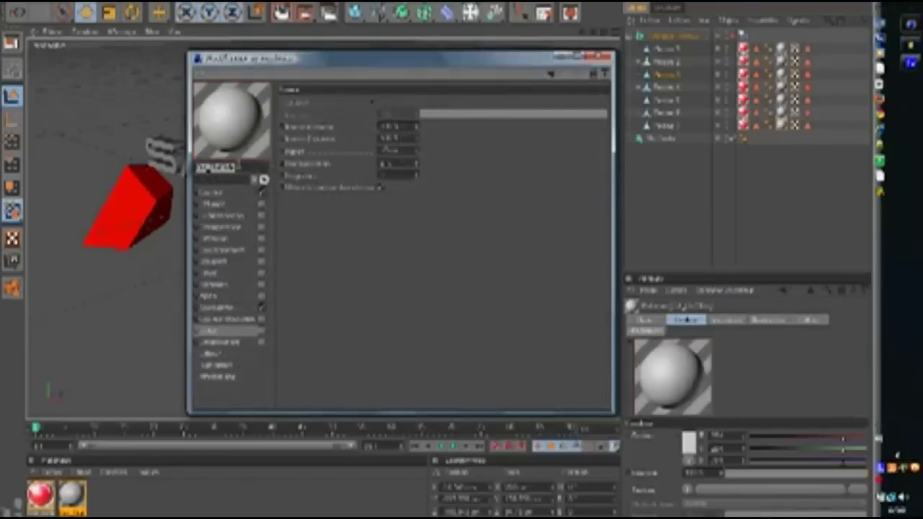
left_click(231, 194)
left_click(342, 109)
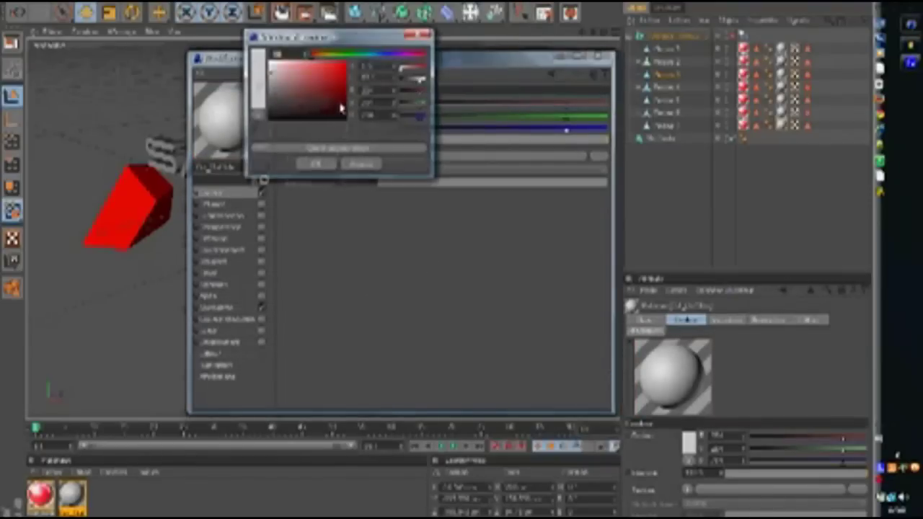
left_click(376, 57)
left_click(397, 56)
mouse_move(322, 84)
left_mouse_down()
mouse_move(336, 68)
mouse_move(344, 77)
mouse_move(337, 90)
left_mouse_up()
left_click(308, 166)
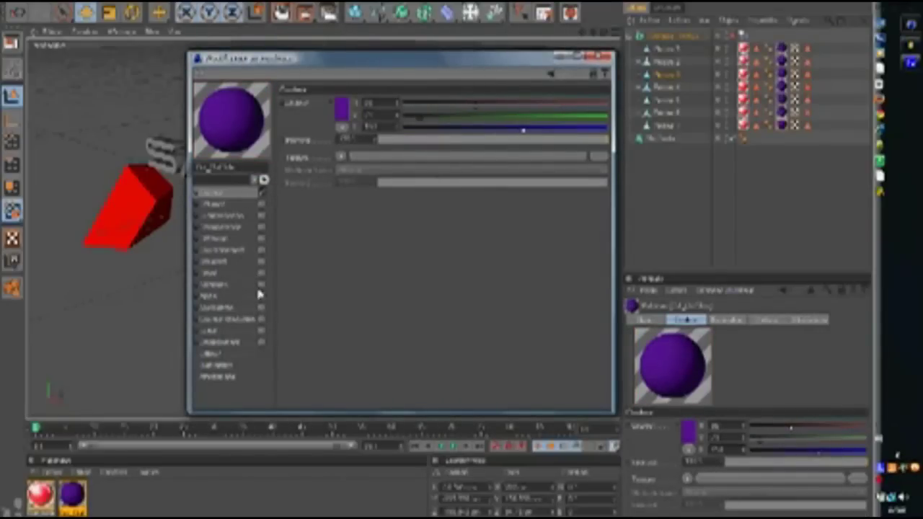
Enable glow and about 20% reflection with a Fresnel texture on the purple material, and render the view
left_click(261, 333)
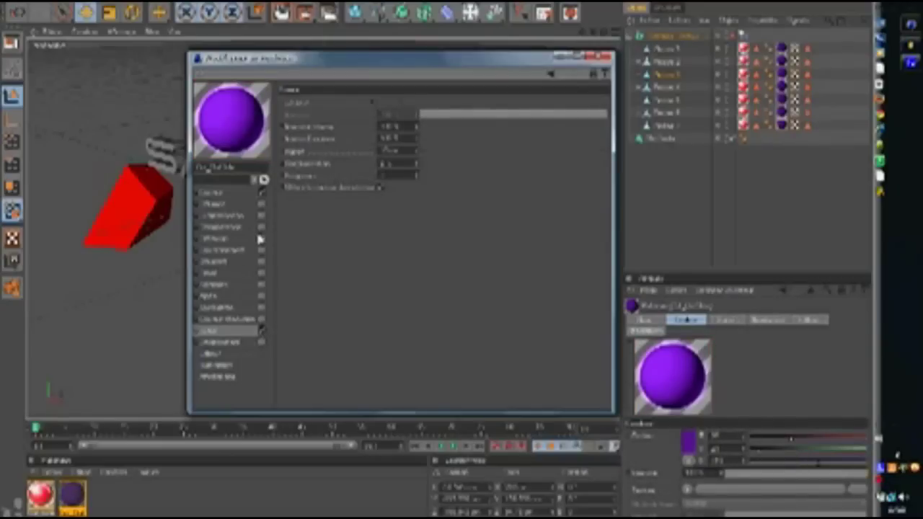
left_click(252, 242)
left_click(348, 168)
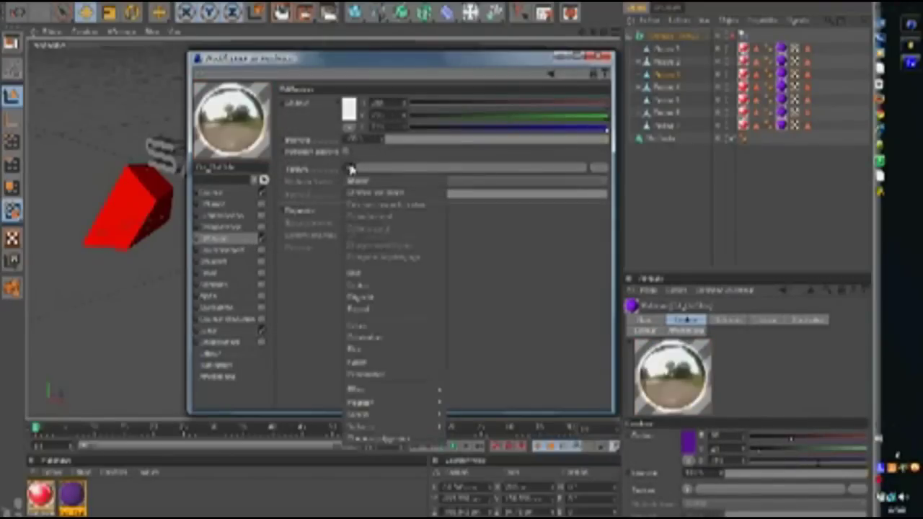
left_click(373, 311)
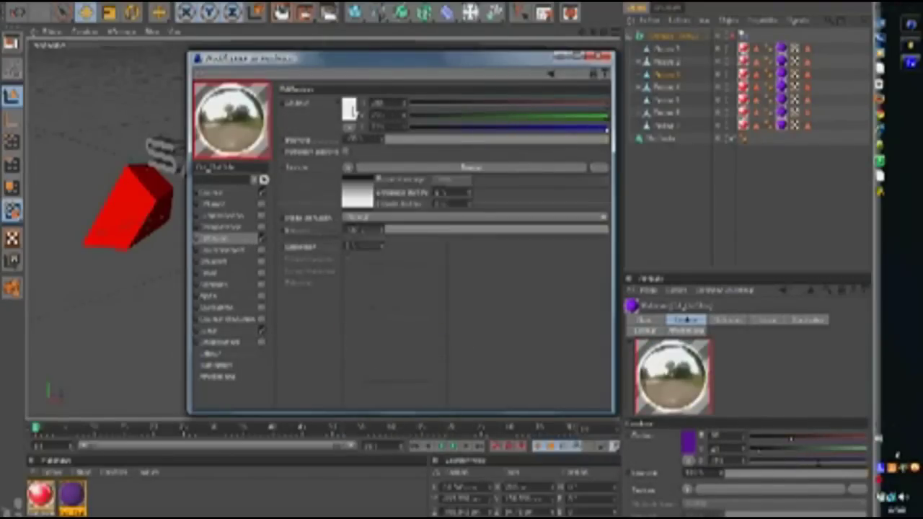
left_click_drag(420, 142, 431, 140)
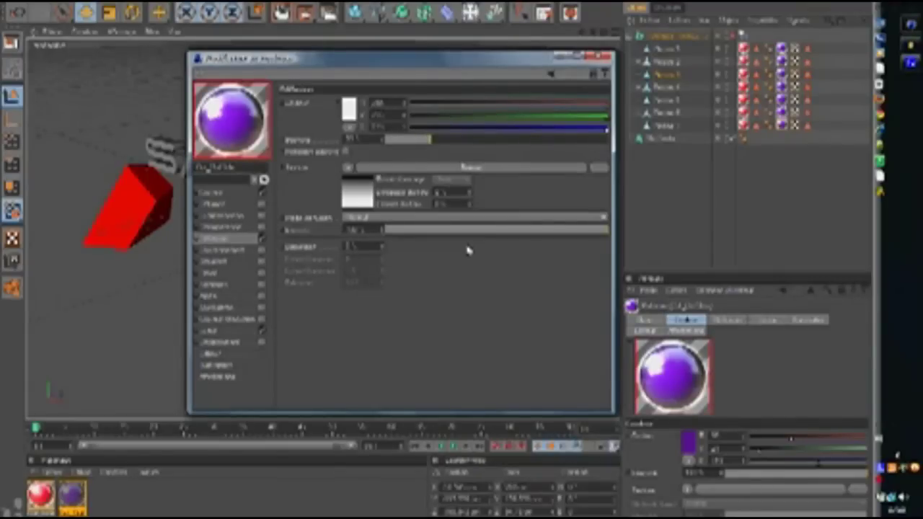
left_click(604, 56)
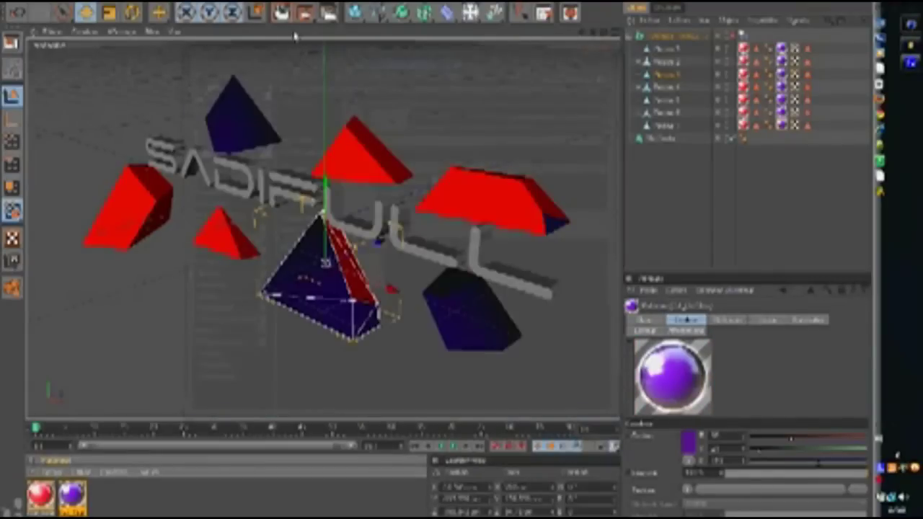
left_click(282, 14)
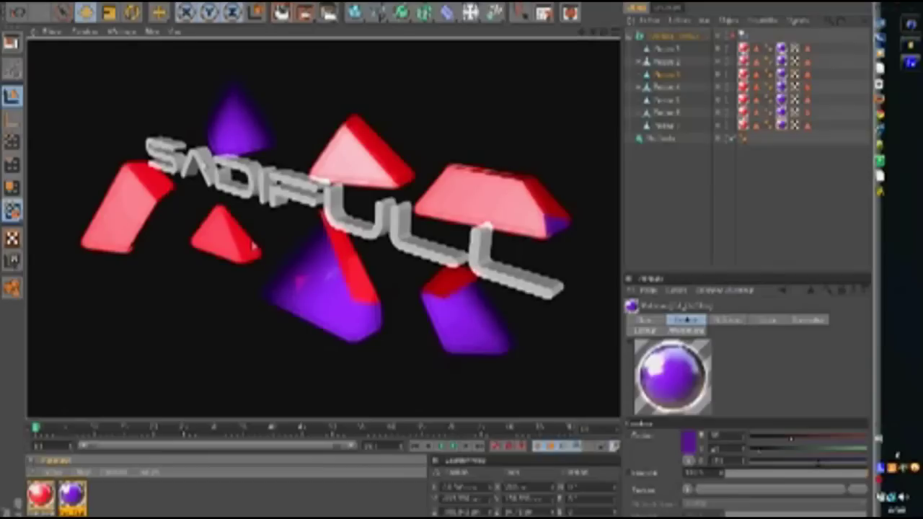
Create a new material and set its base color to bright green
double_click(114, 497)
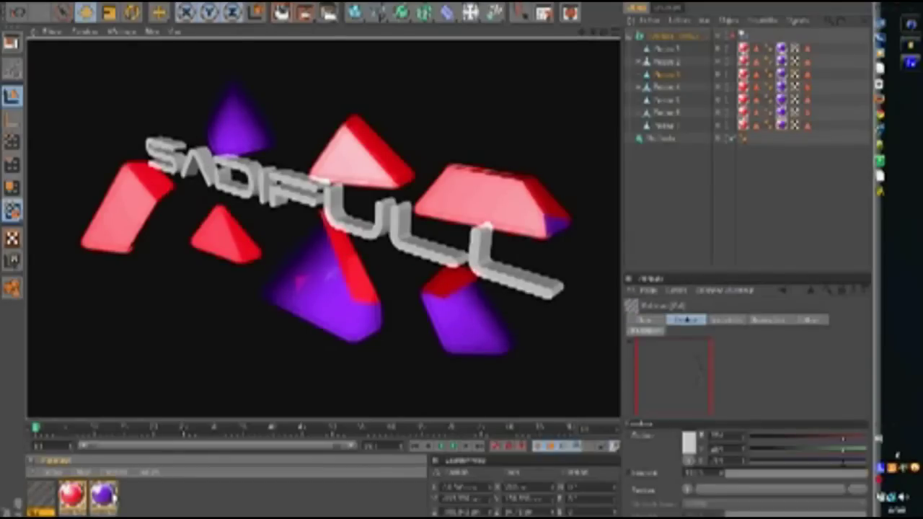
double_click(42, 498)
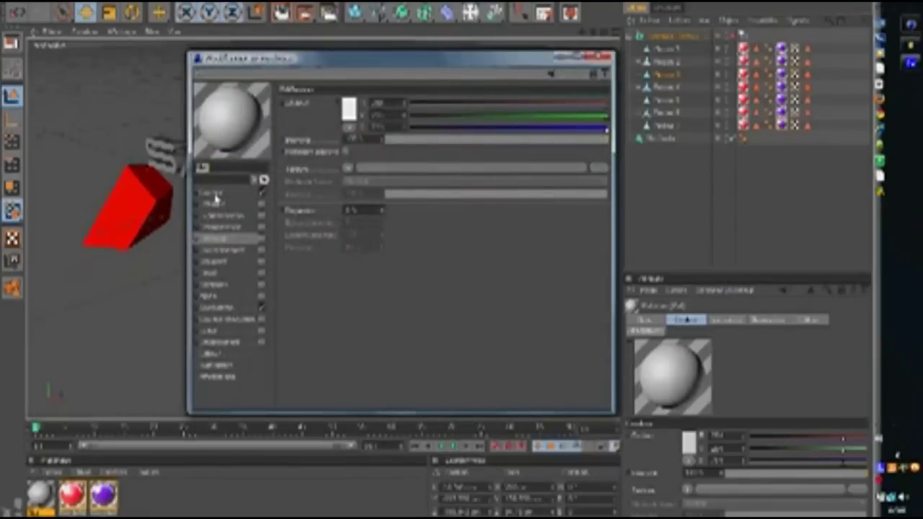
left_click(217, 194)
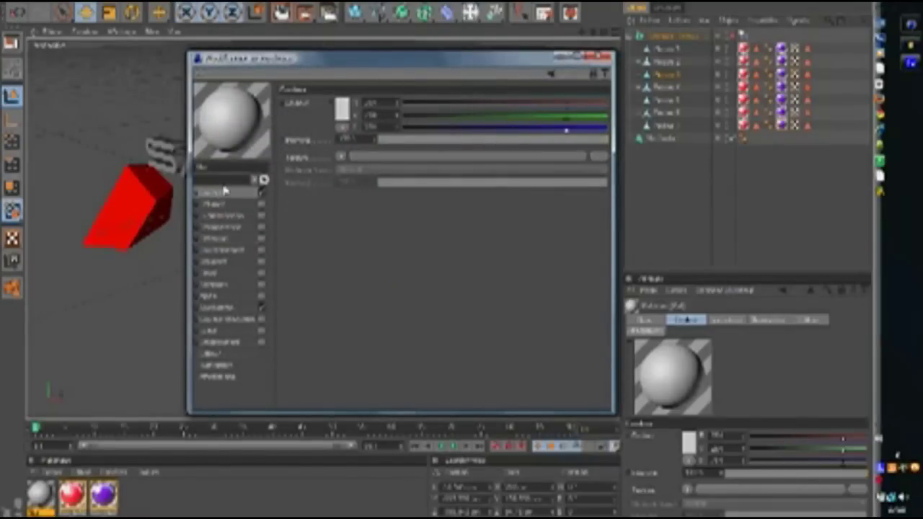
left_click(341, 108)
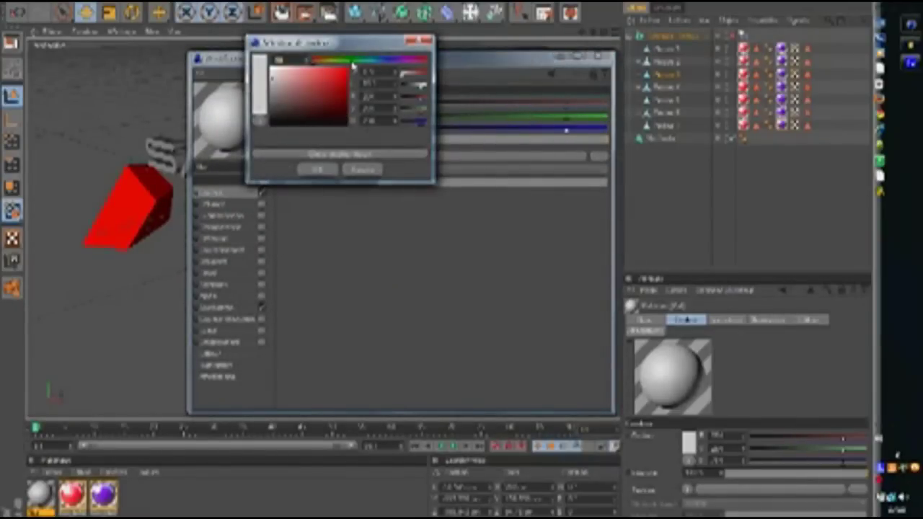
left_click(349, 61)
left_click(348, 72)
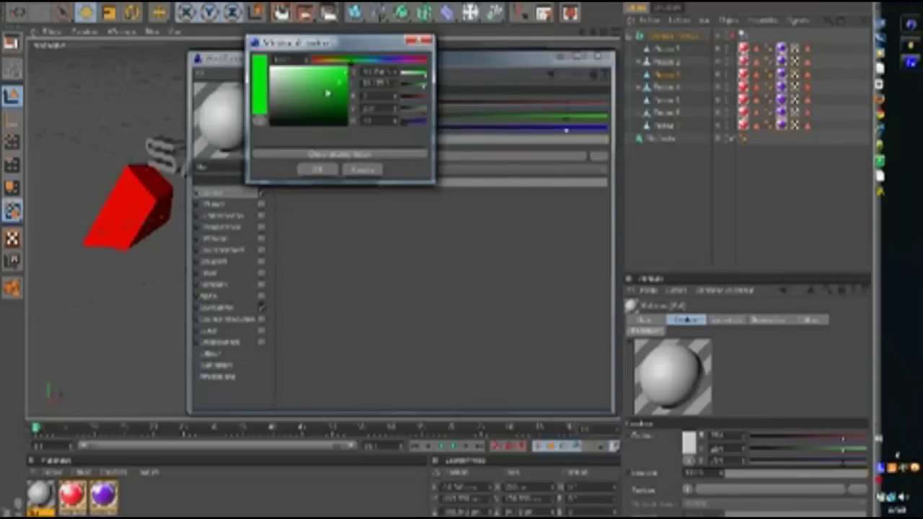
left_click(338, 70)
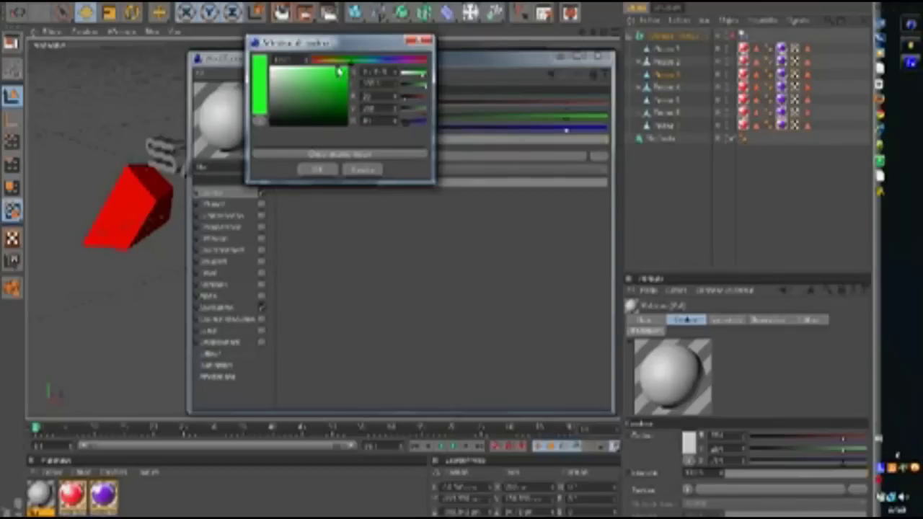
left_click(318, 169)
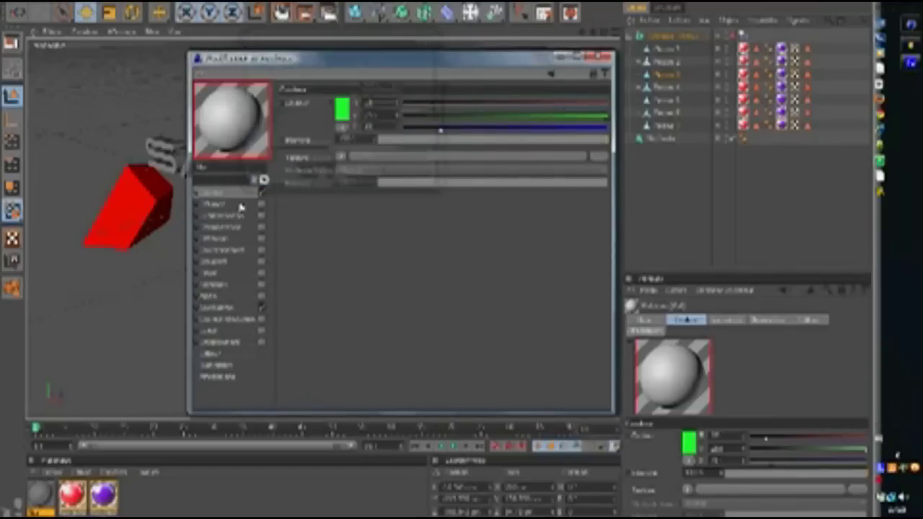
Enable about 28% reflection with a Fresnel texture on the green material, and turn on its glow
left_click(261, 240)
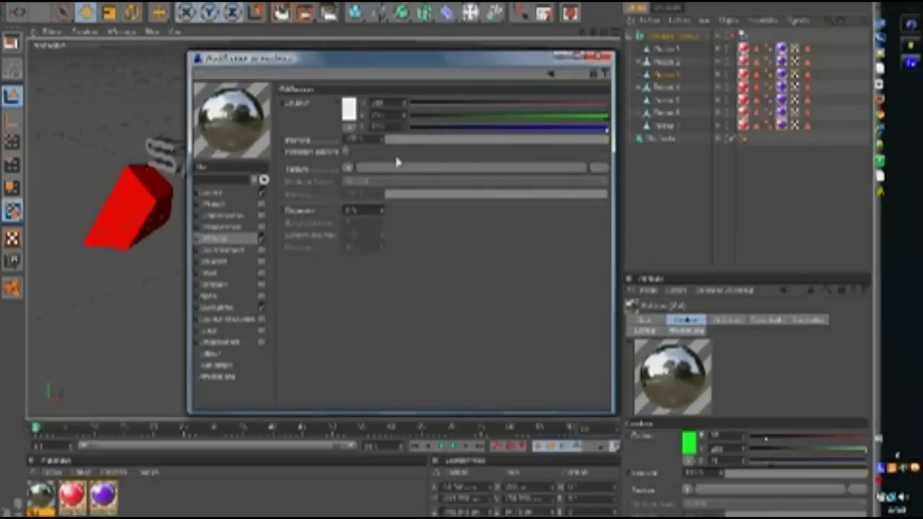
left_click(412, 140)
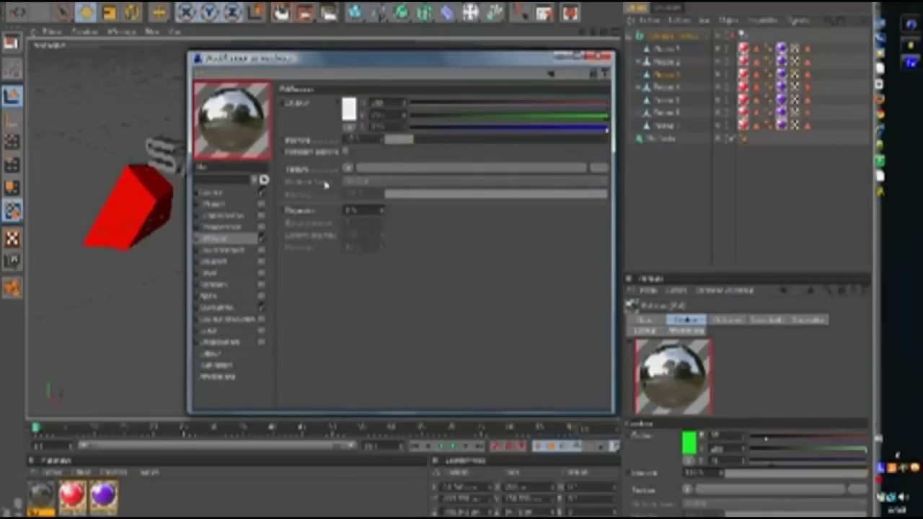
left_click_drag(421, 140, 447, 139)
left_click(349, 169)
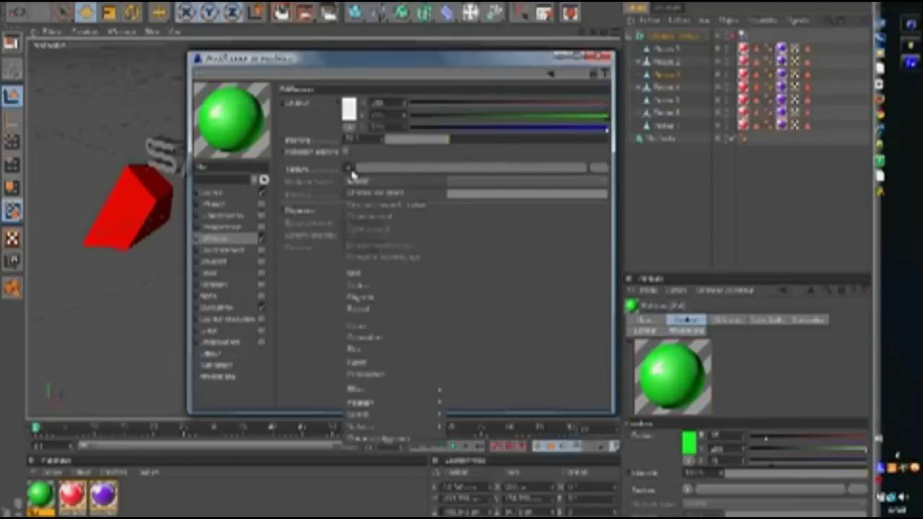
left_click(352, 296)
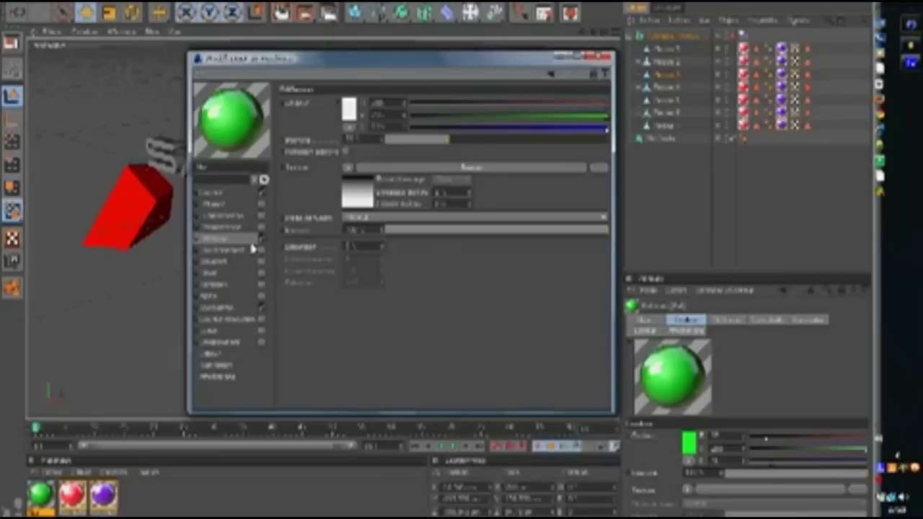
left_click(262, 331)
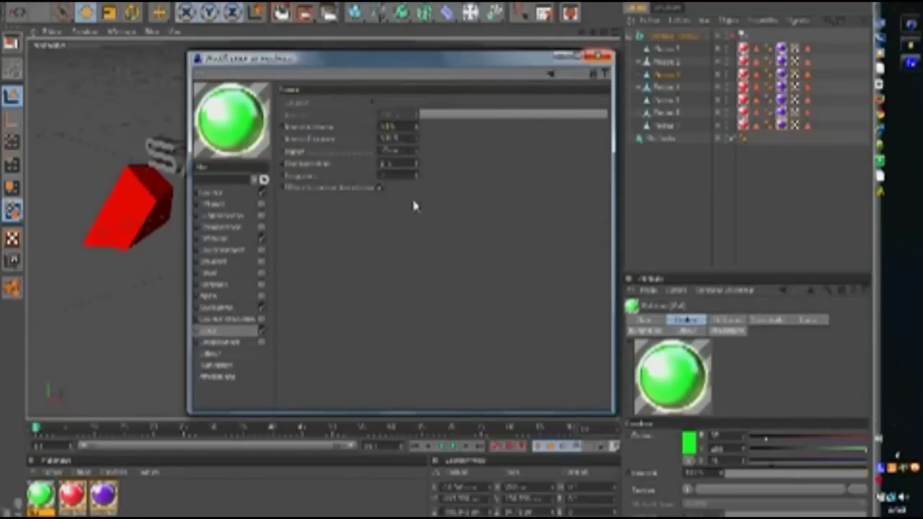
left_click(603, 56)
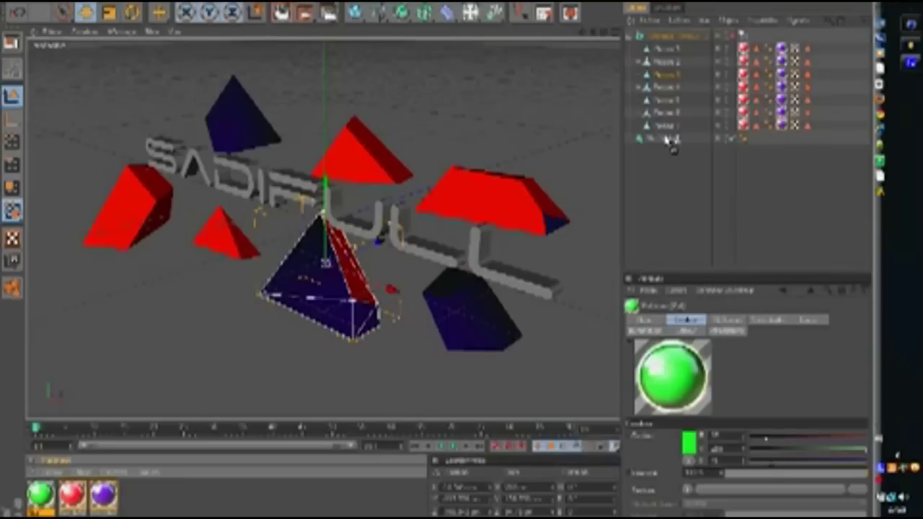
Apply the green material to the 3D text object and render the scene
left_click_drag(671, 142, 670, 142)
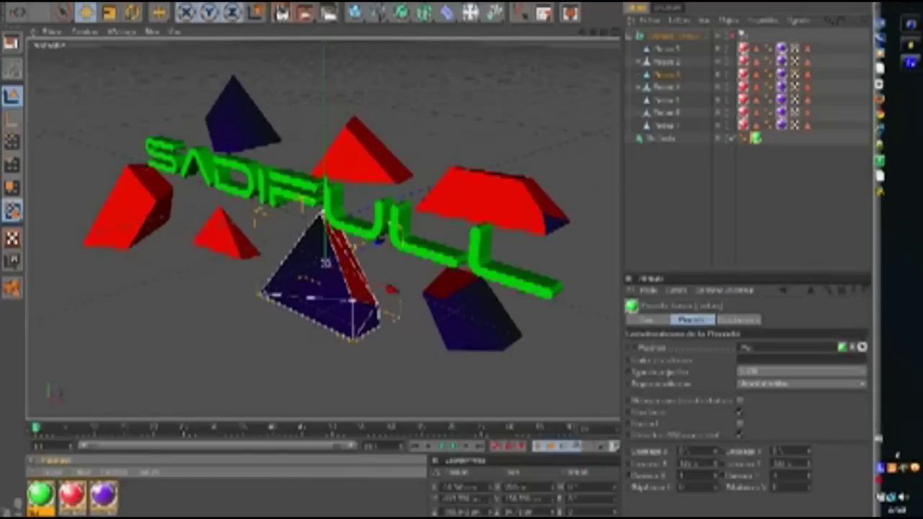
left_click(282, 12)
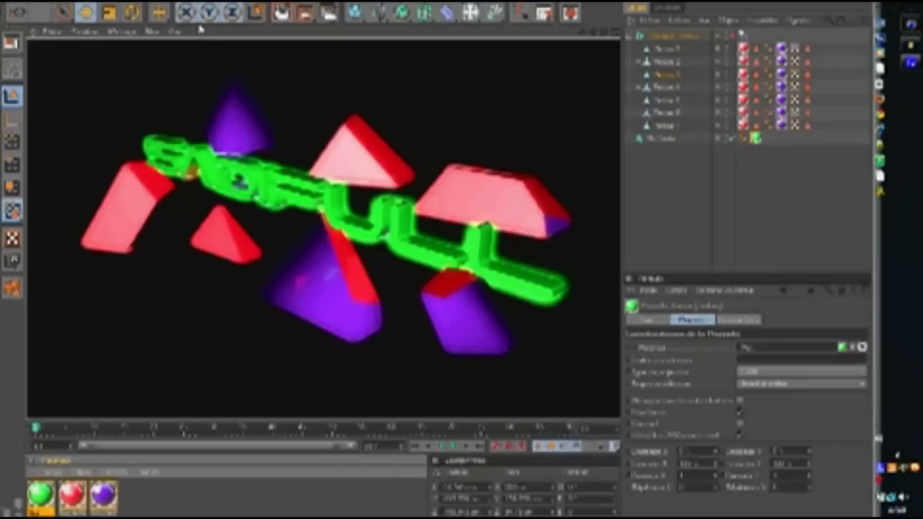
left_click(304, 15)
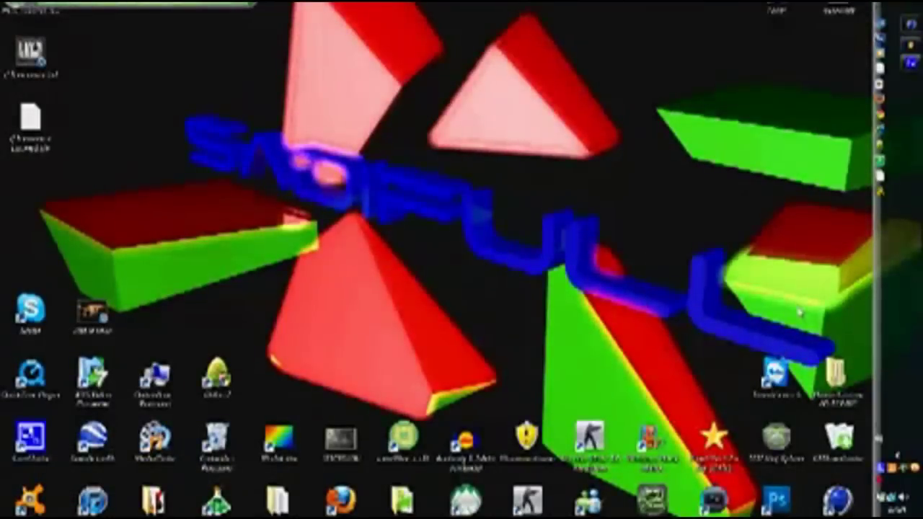
Switch to the folder containing the rendered wallpaper image and set that image as the Windows desktop background
double_click(712, 436)
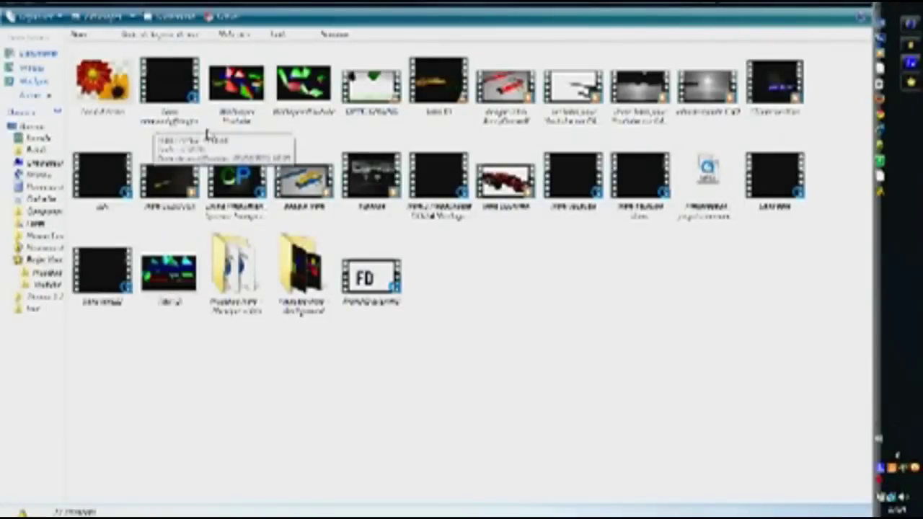
left_click(91, 88)
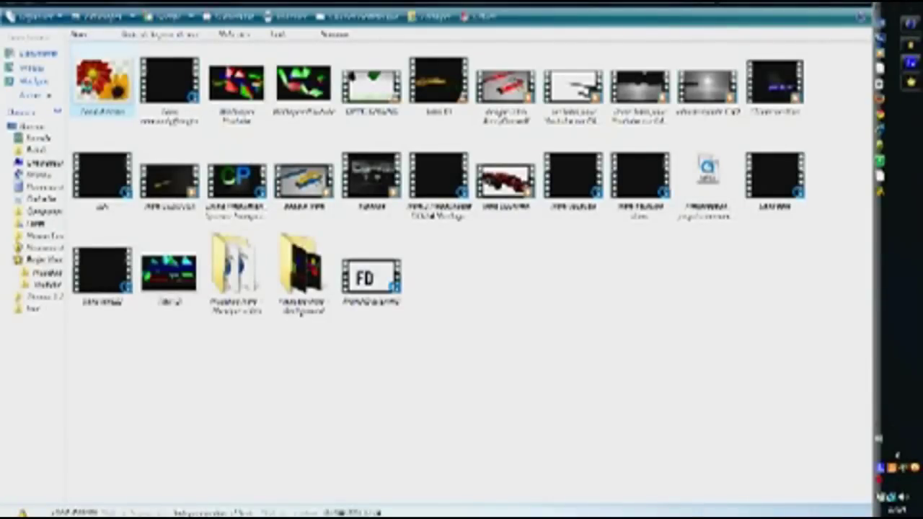
right_click(87, 82)
left_click(137, 174)
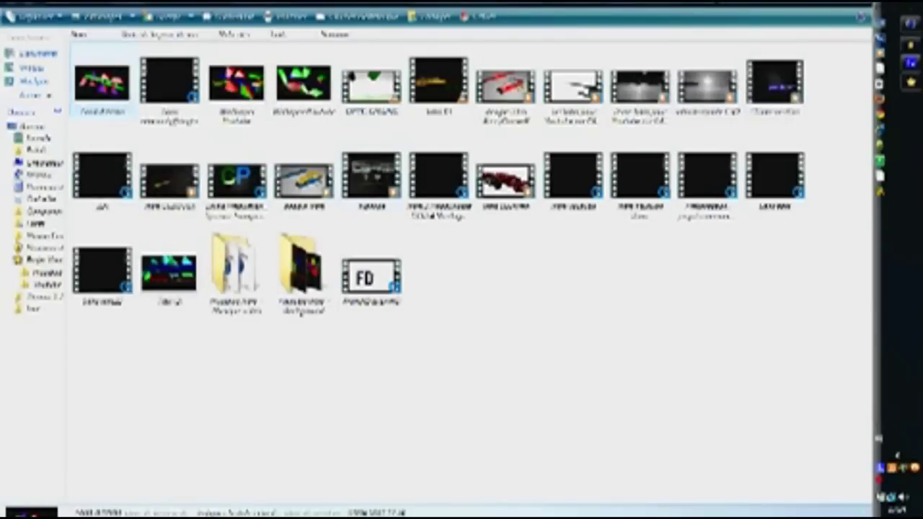
left_click(810, 4)
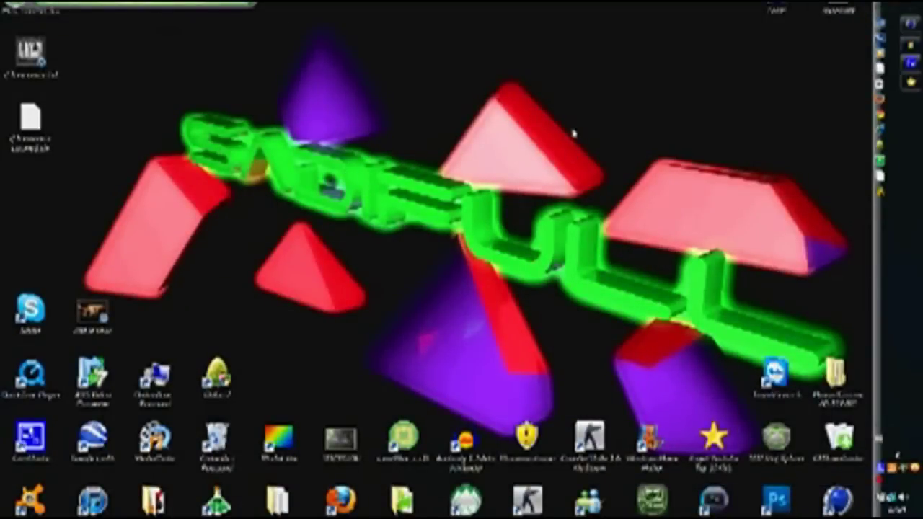